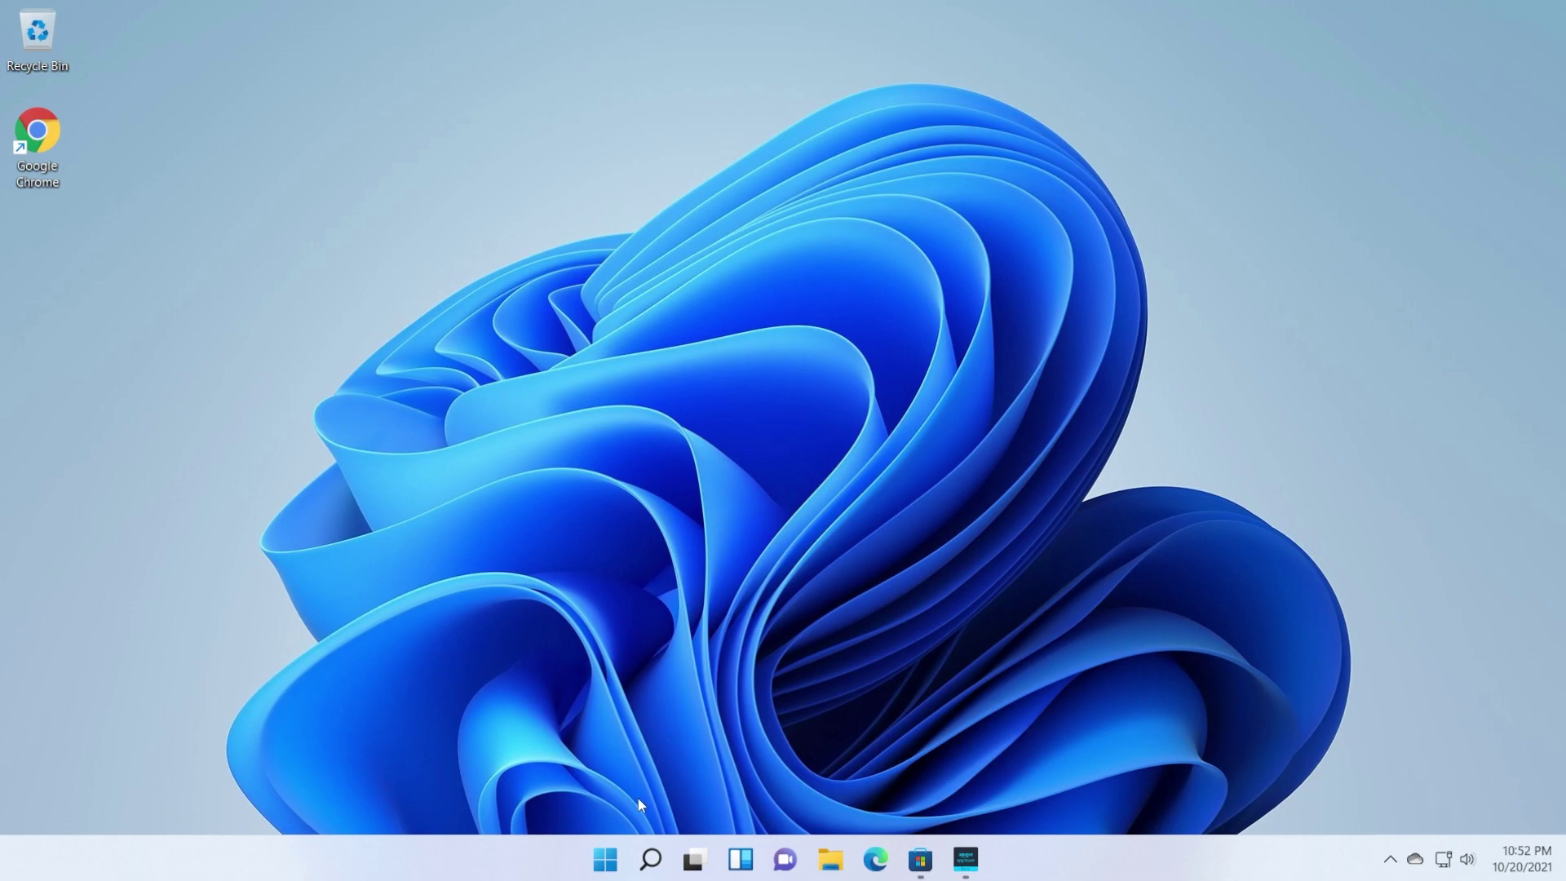
Run winver from search and move the About Windows dialog showing 21H2, build 22000.282 aside.
click(650, 859)
text(winver)
key(Return)
drag(246, 47, 331, 108)
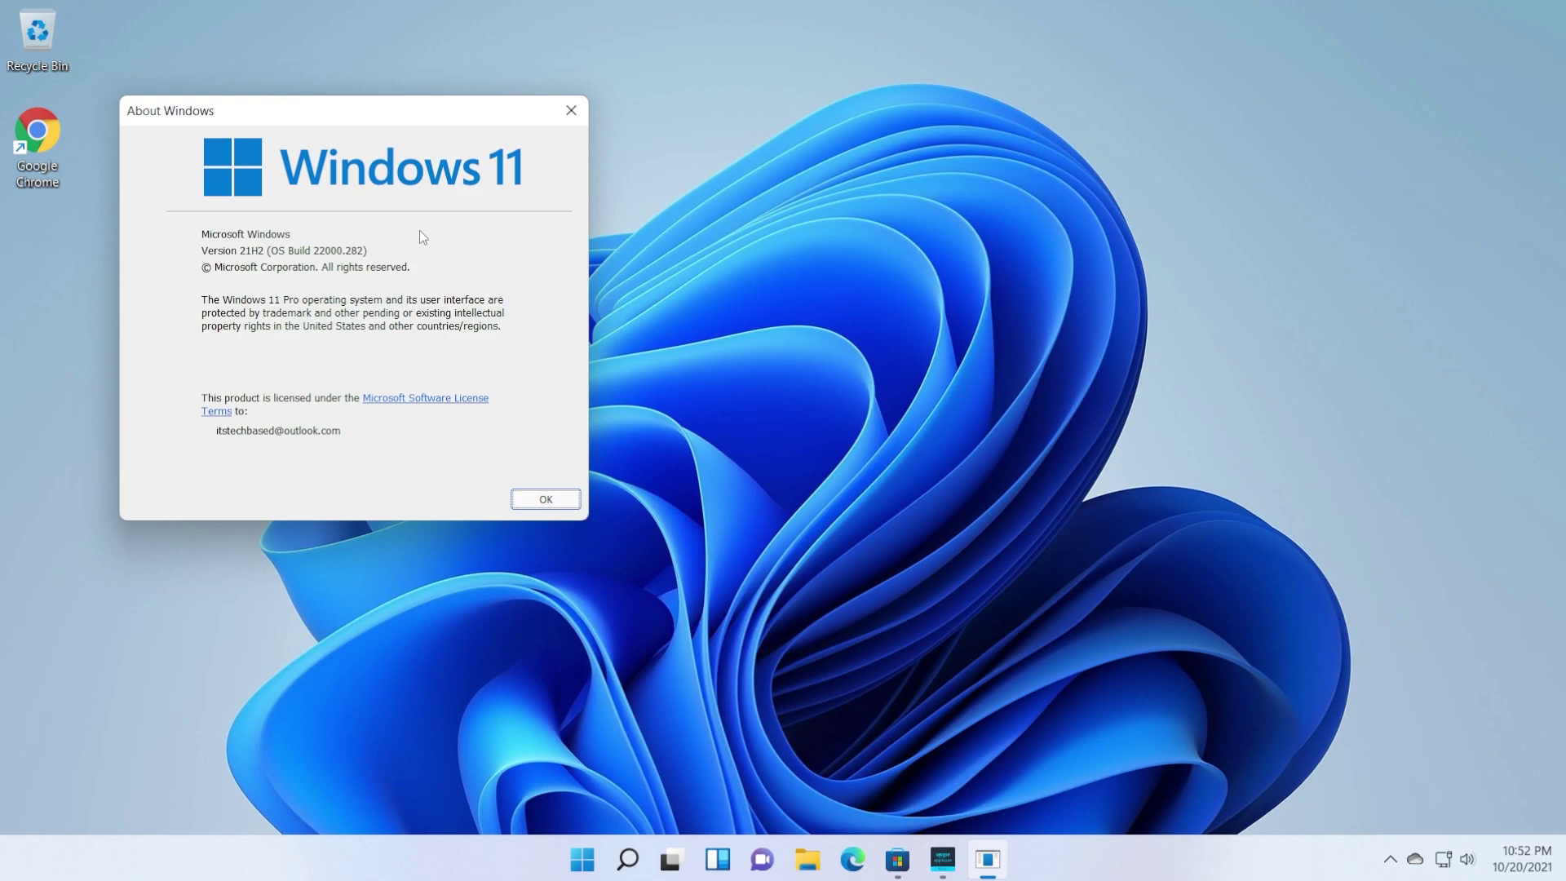
Dismiss the About Windows dialog showing Windows 11 Pro build 22000.282.
key(Return)
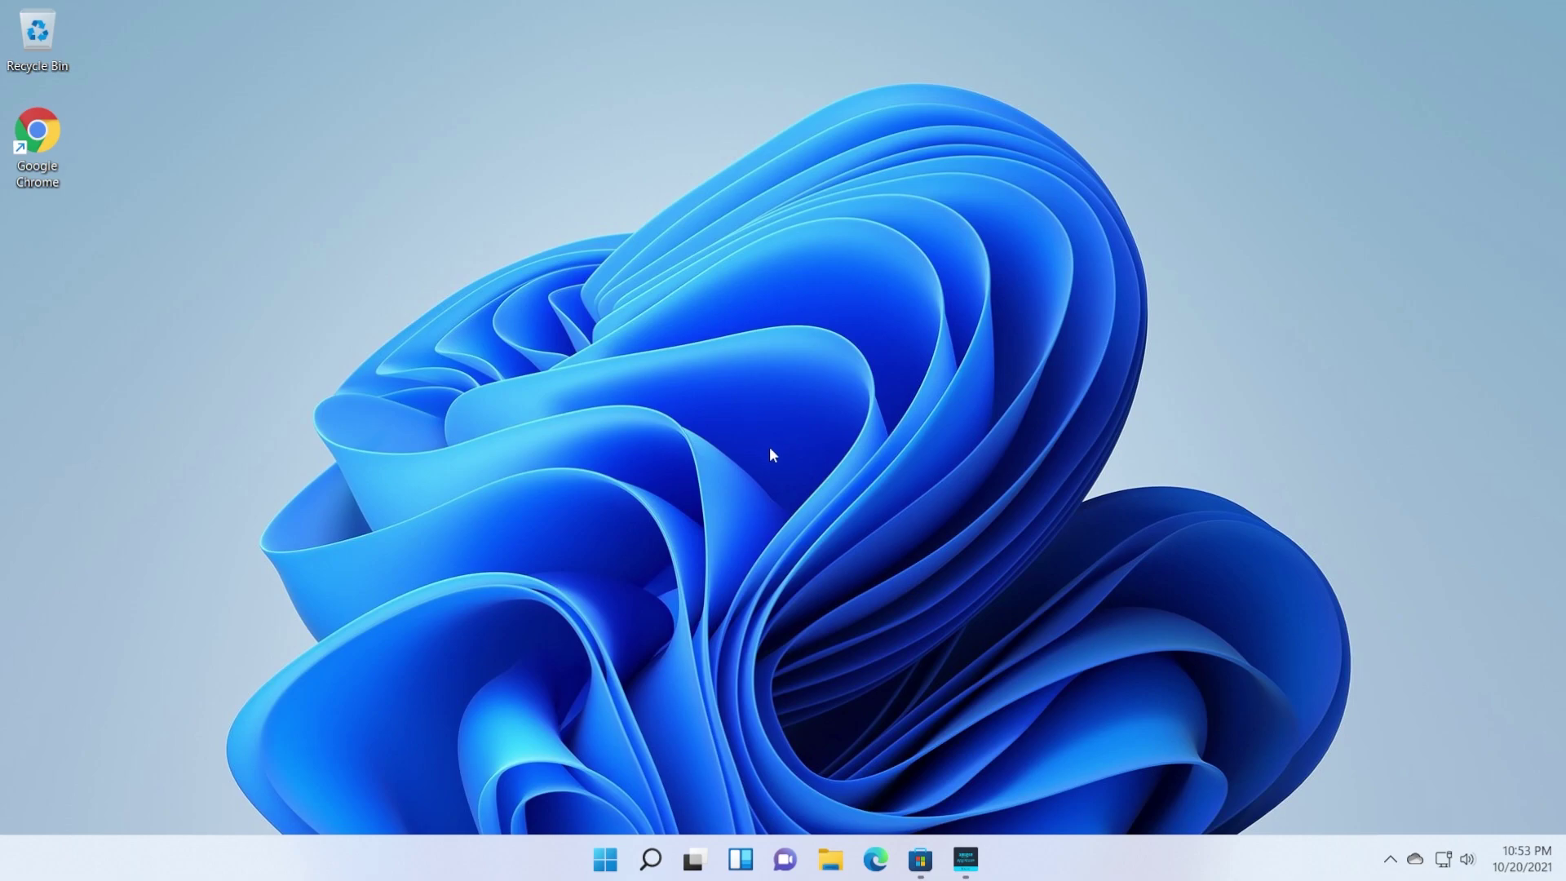
Search 'fea' and open Turn Windows features on or off.
click(650, 860)
text(fea)
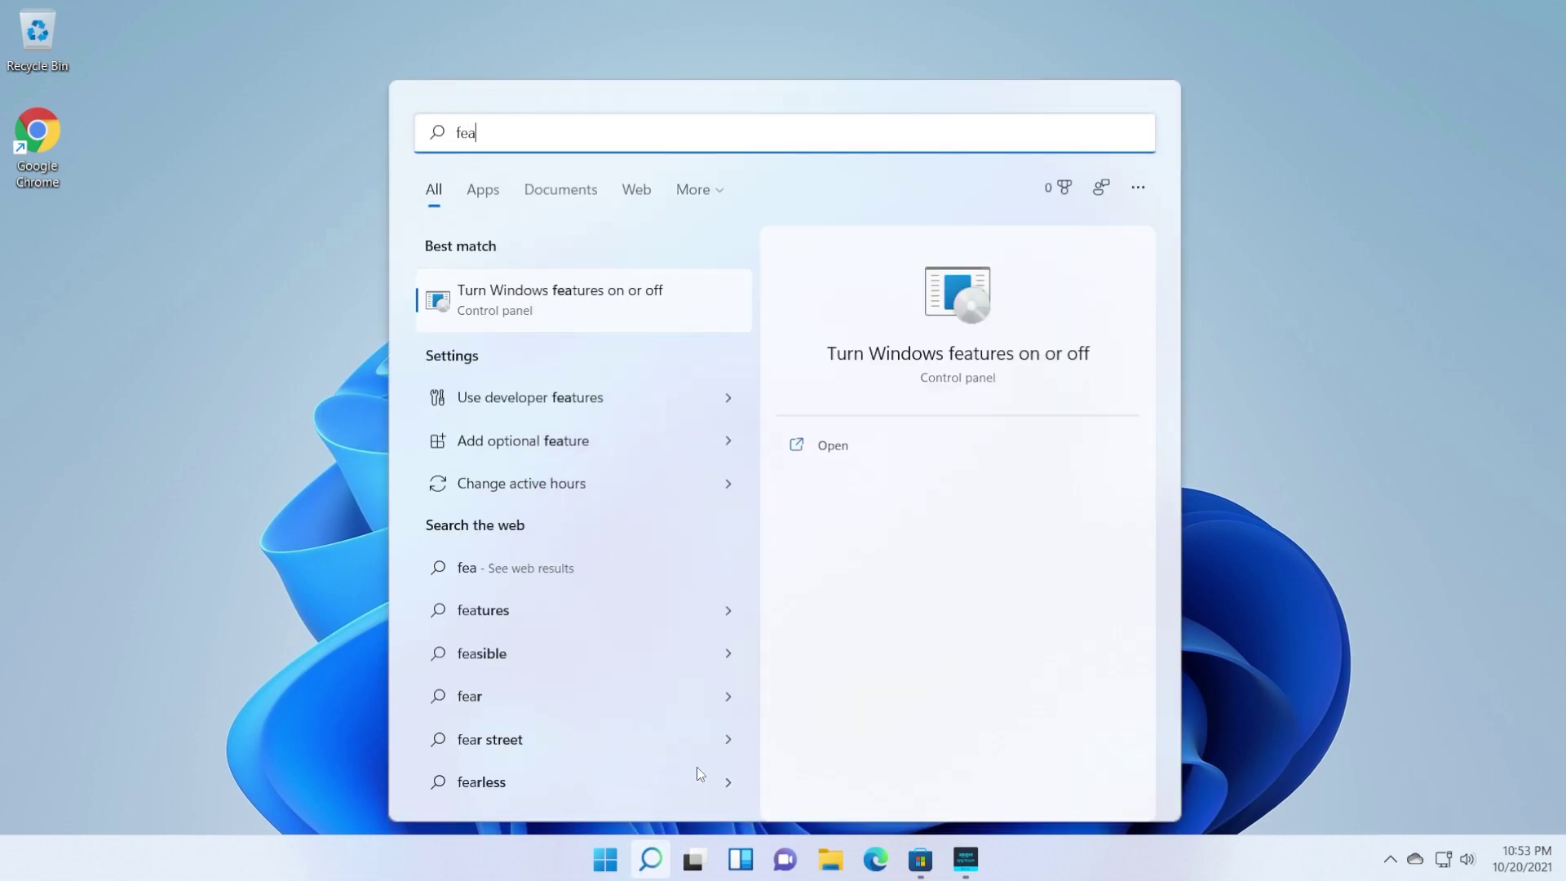
click(591, 301)
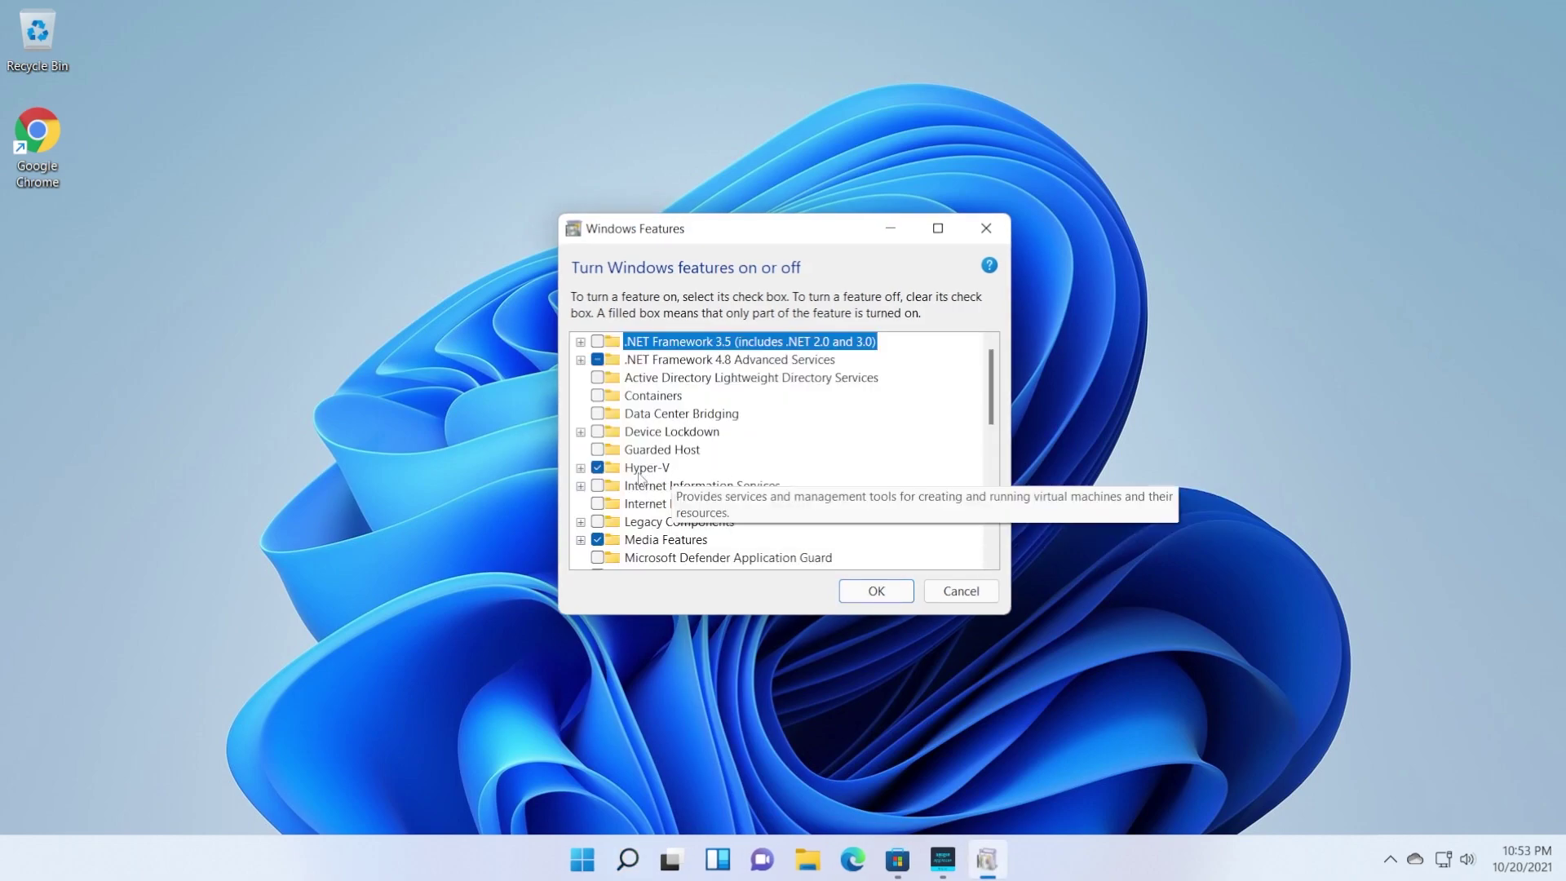
drag(989, 405, 940, 554)
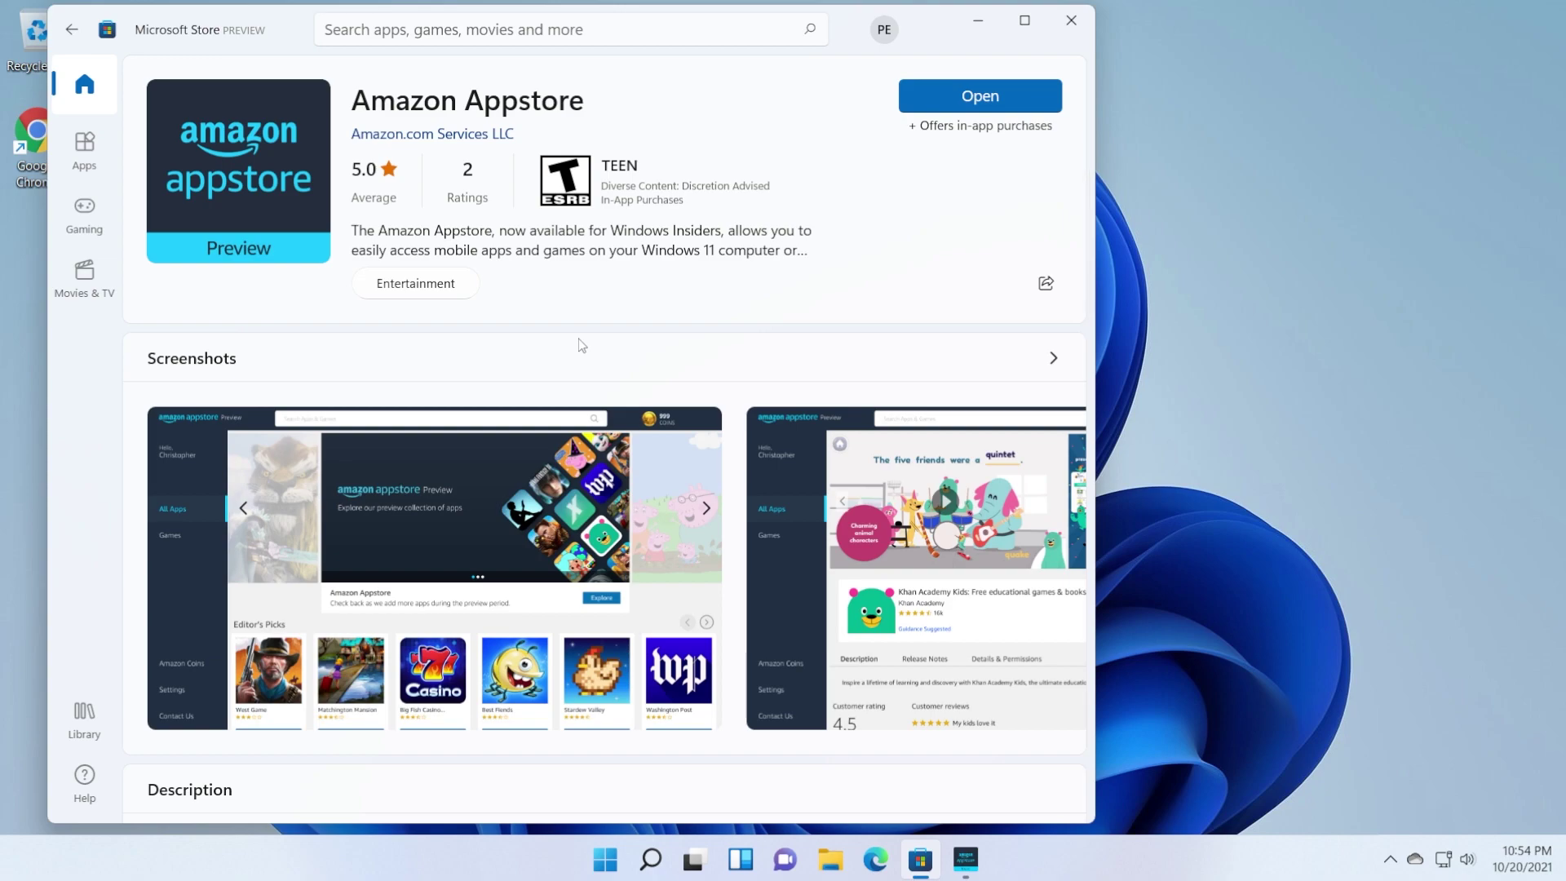
Hide the Store's Amazon Appstore page with Win+D to reveal the desktop.
key(super+d)
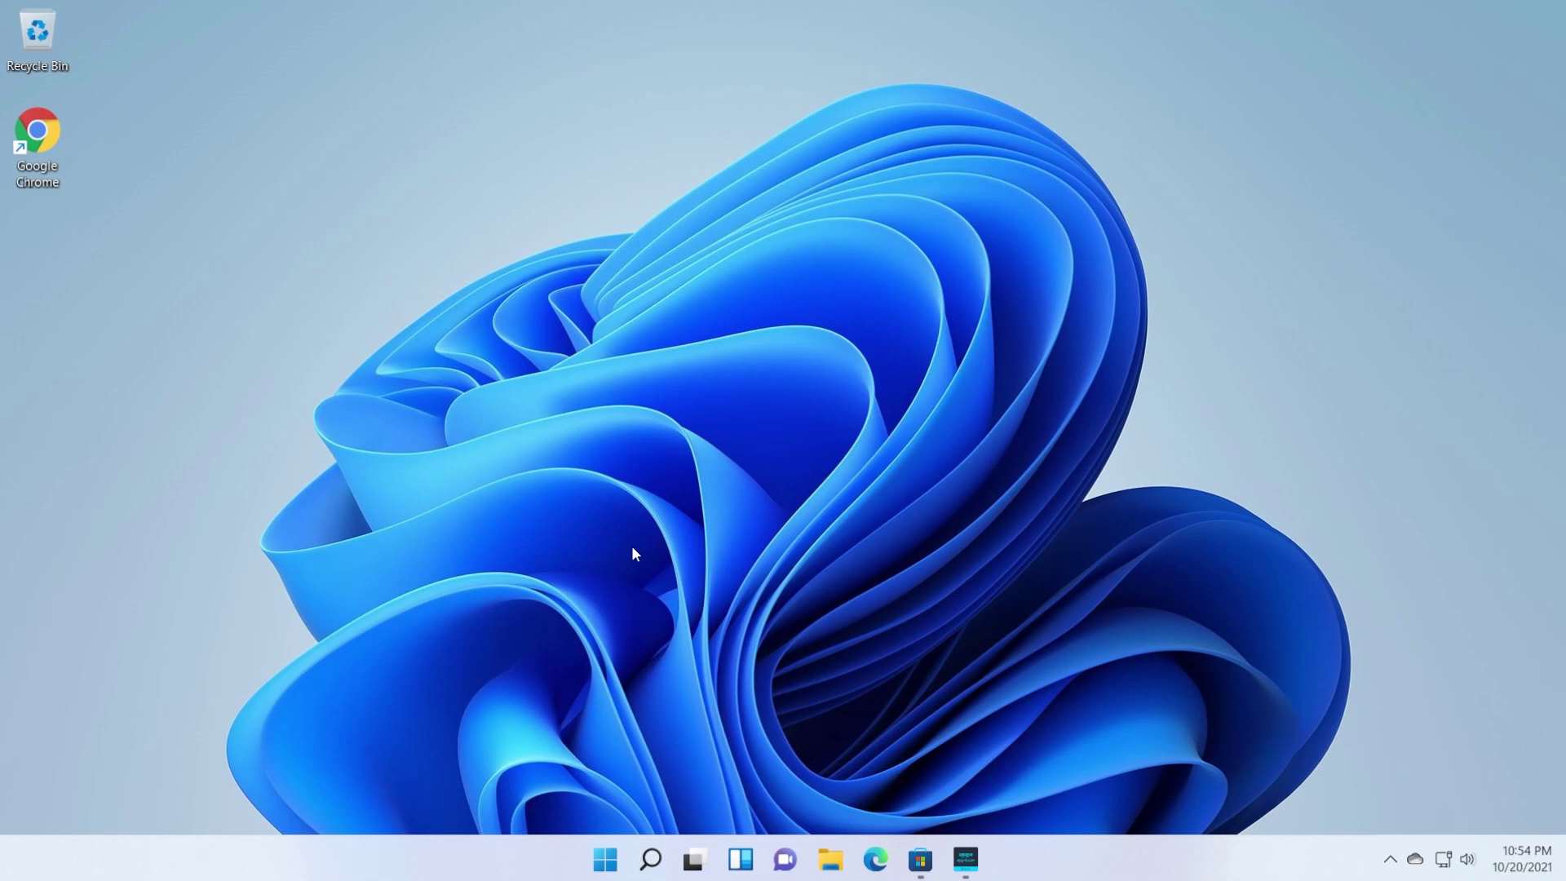
Open Settings from search and go to the Language & region page.
key(super+s)
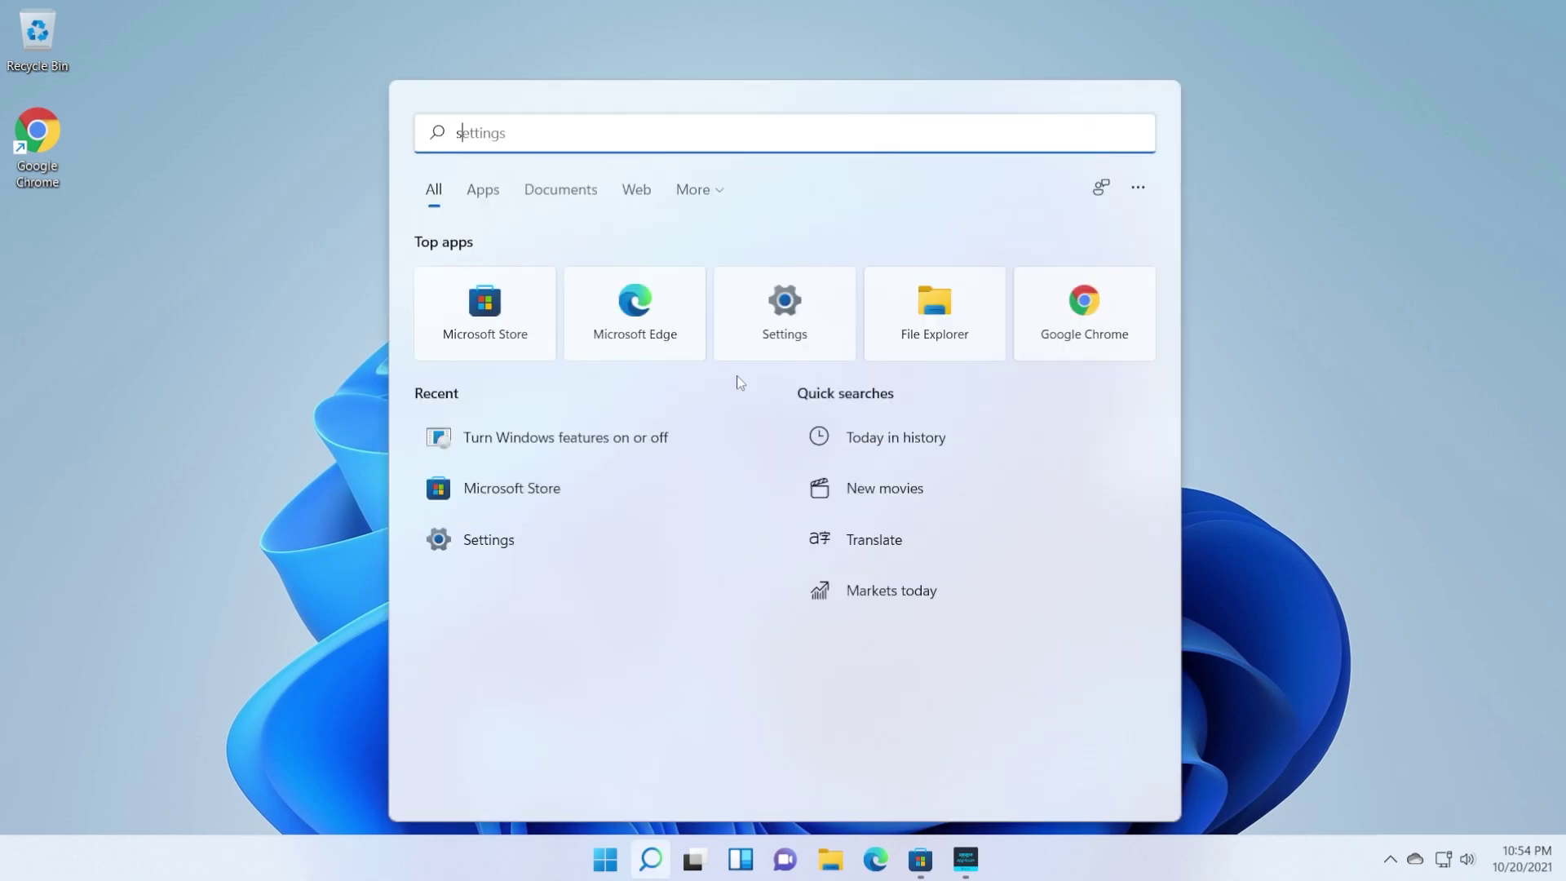
text(settings)
click(511, 300)
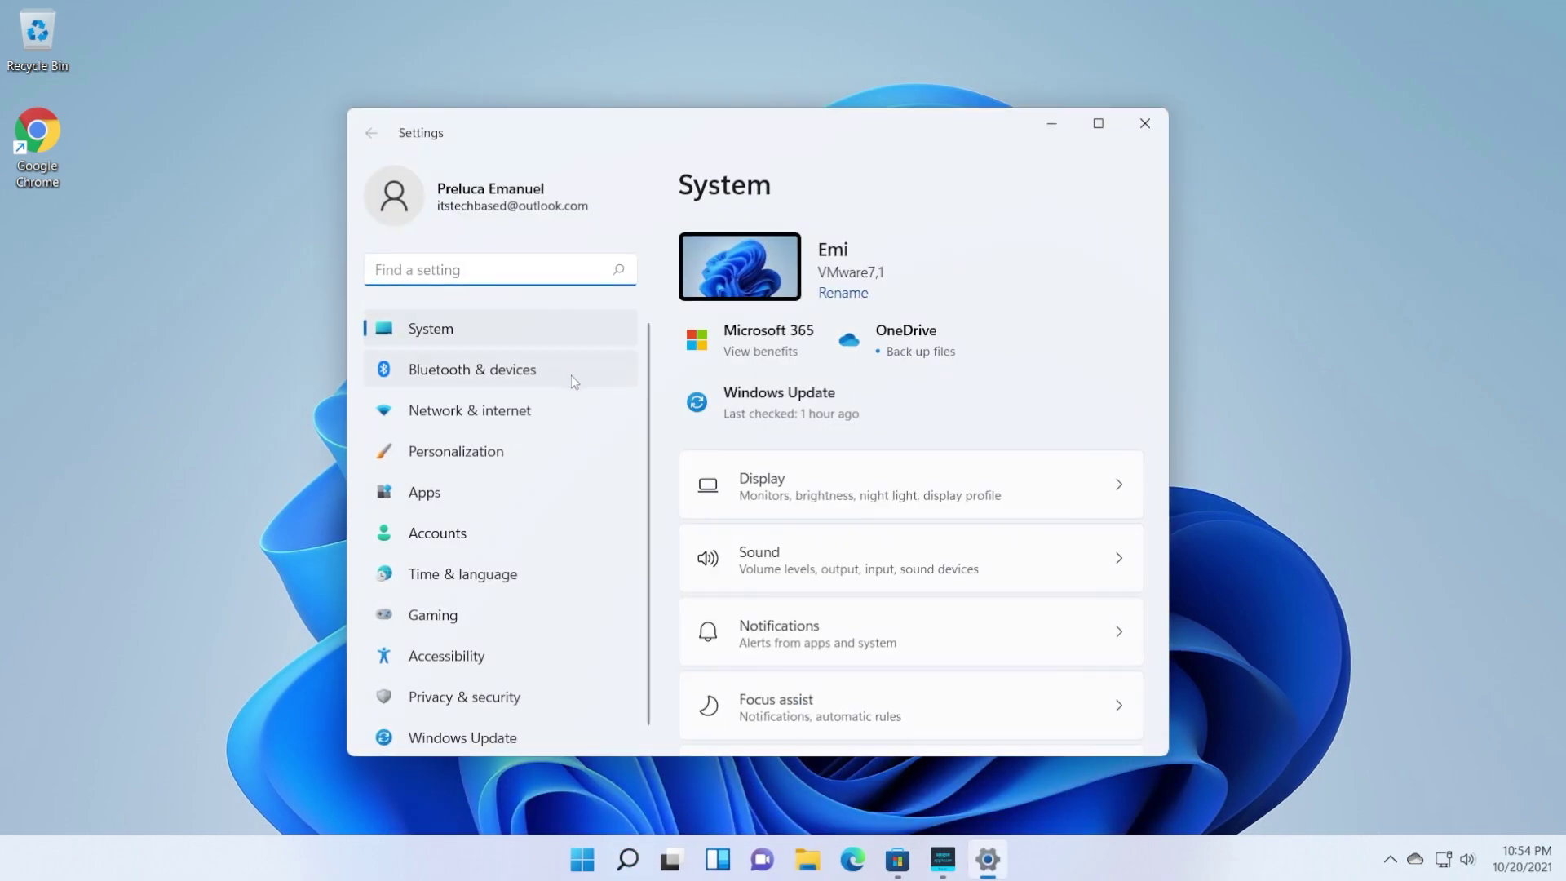
text(region)
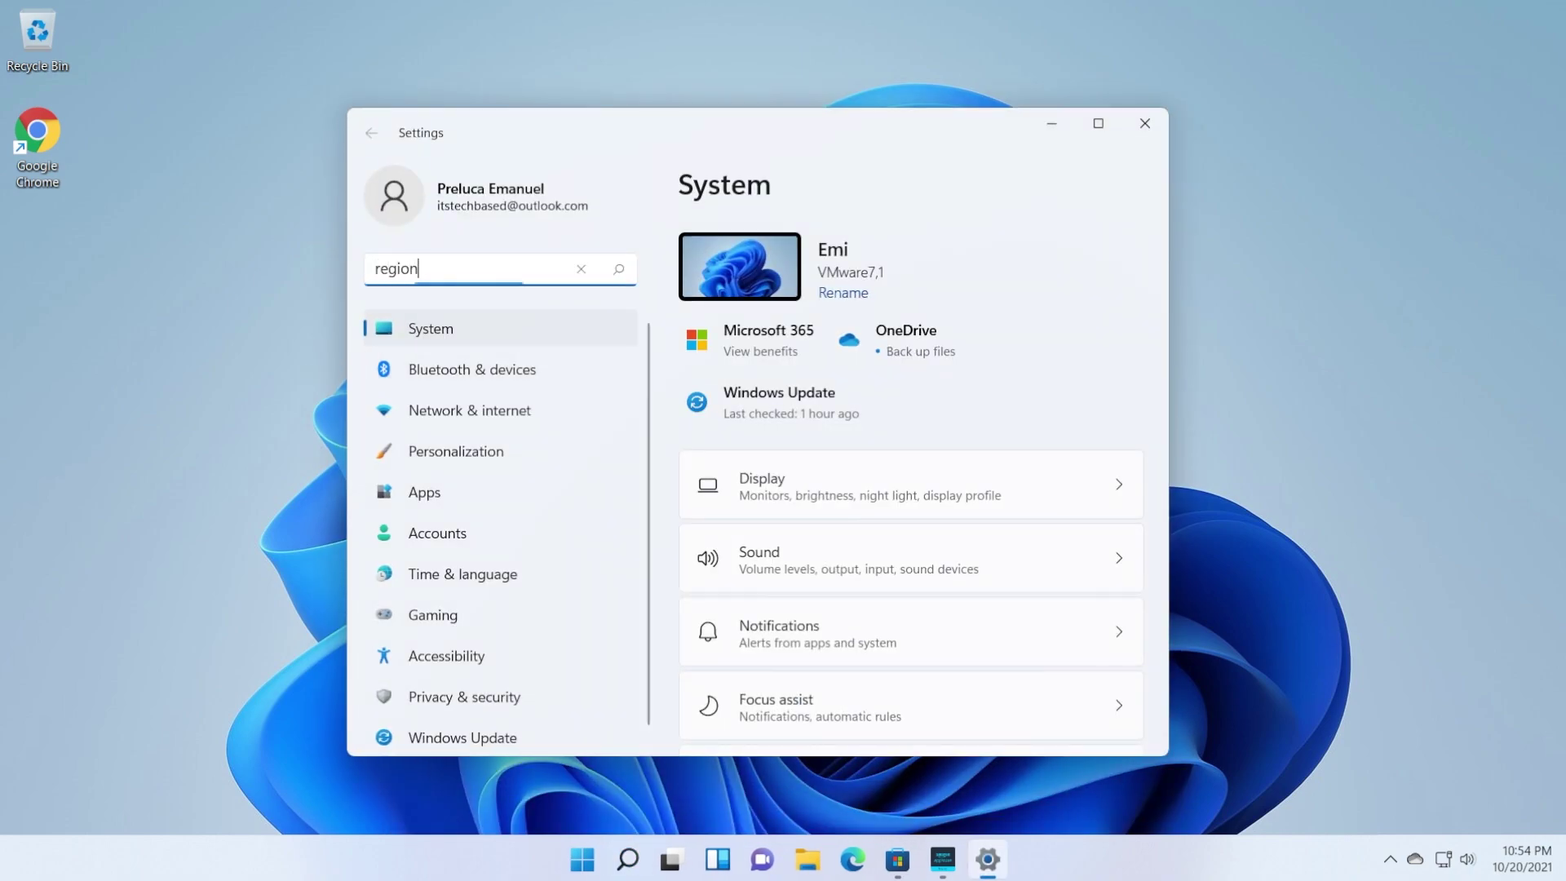
click(466, 307)
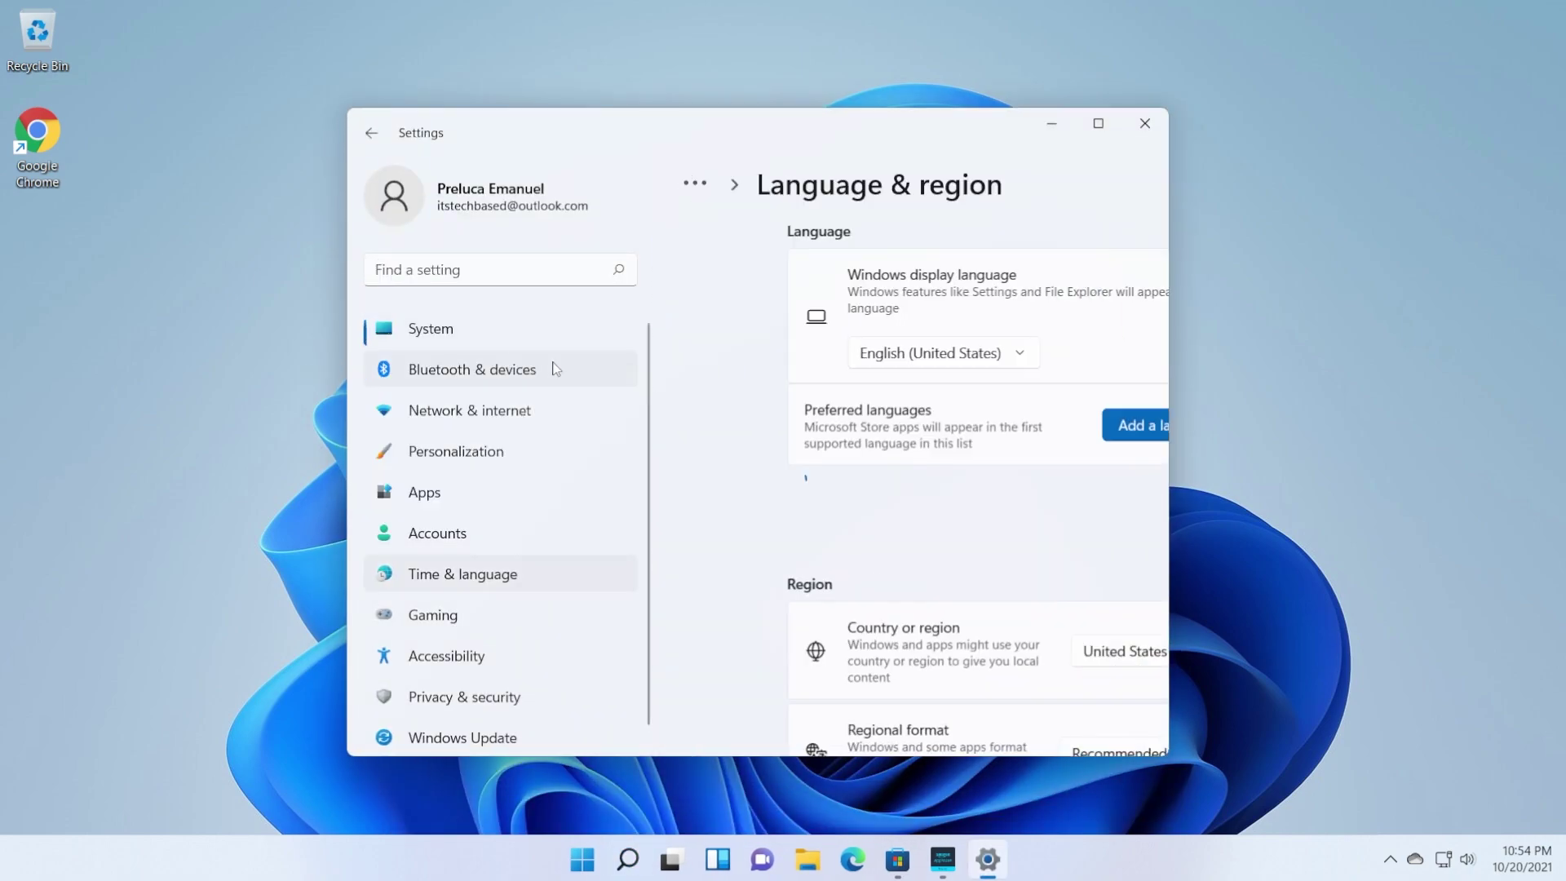
scroll(927, 490, down, 2)
scroll(783, 505, down, 2)
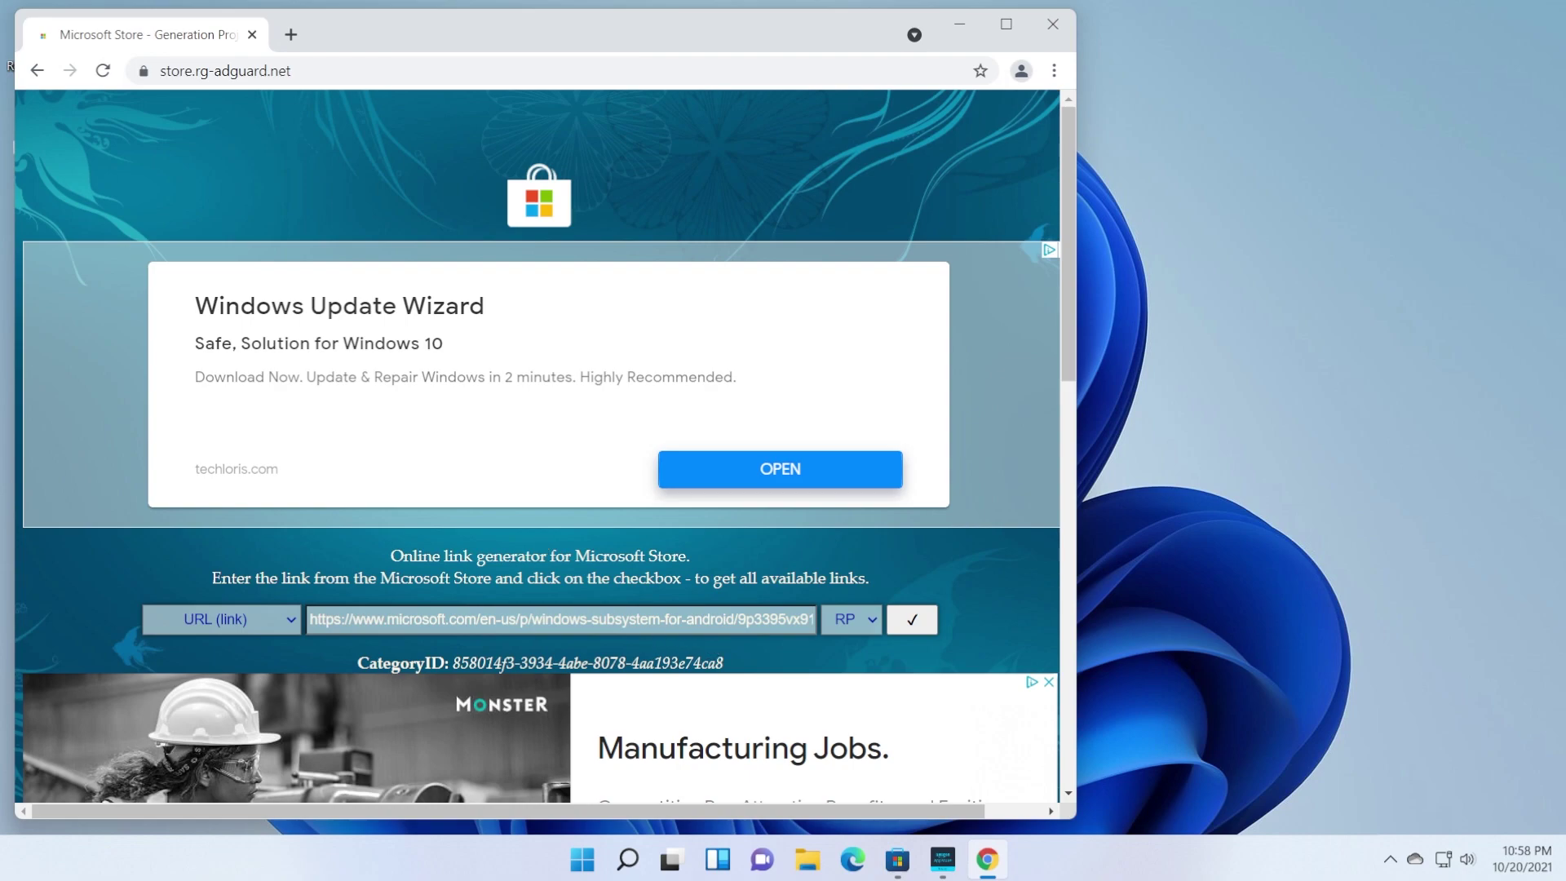
scroll(538, 441, down, 1)
scroll(539, 441, down, 1)
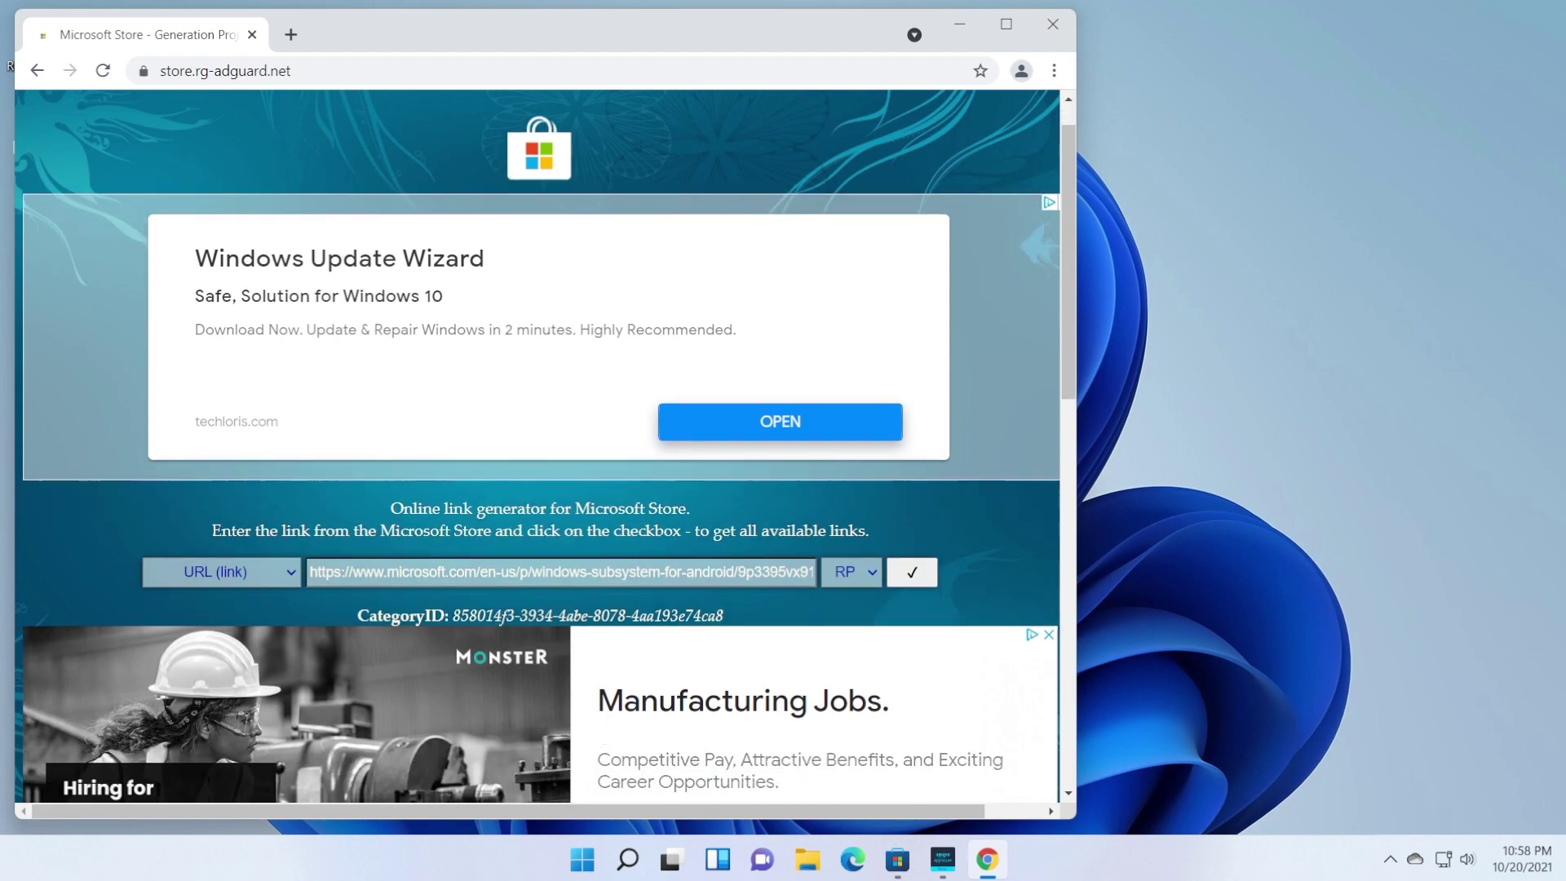
scroll(538, 441, down, 2)
scroll(539, 441, down, 10)
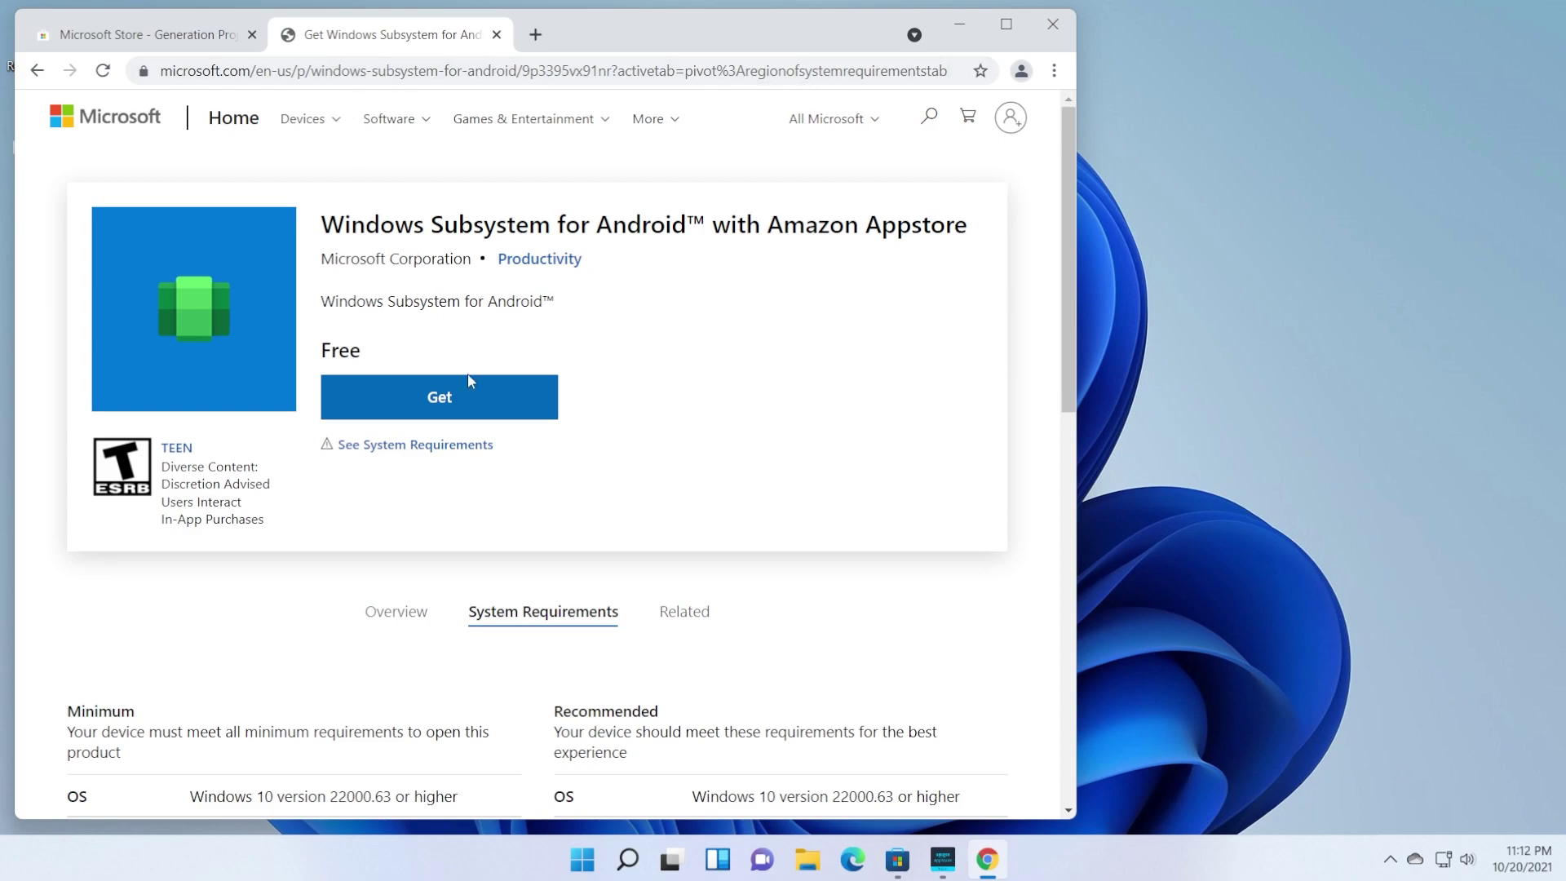
Get the WSA msixbundle from rg-adguard and widen the Downloads Name column.
click(477, 403)
click(172, 36)
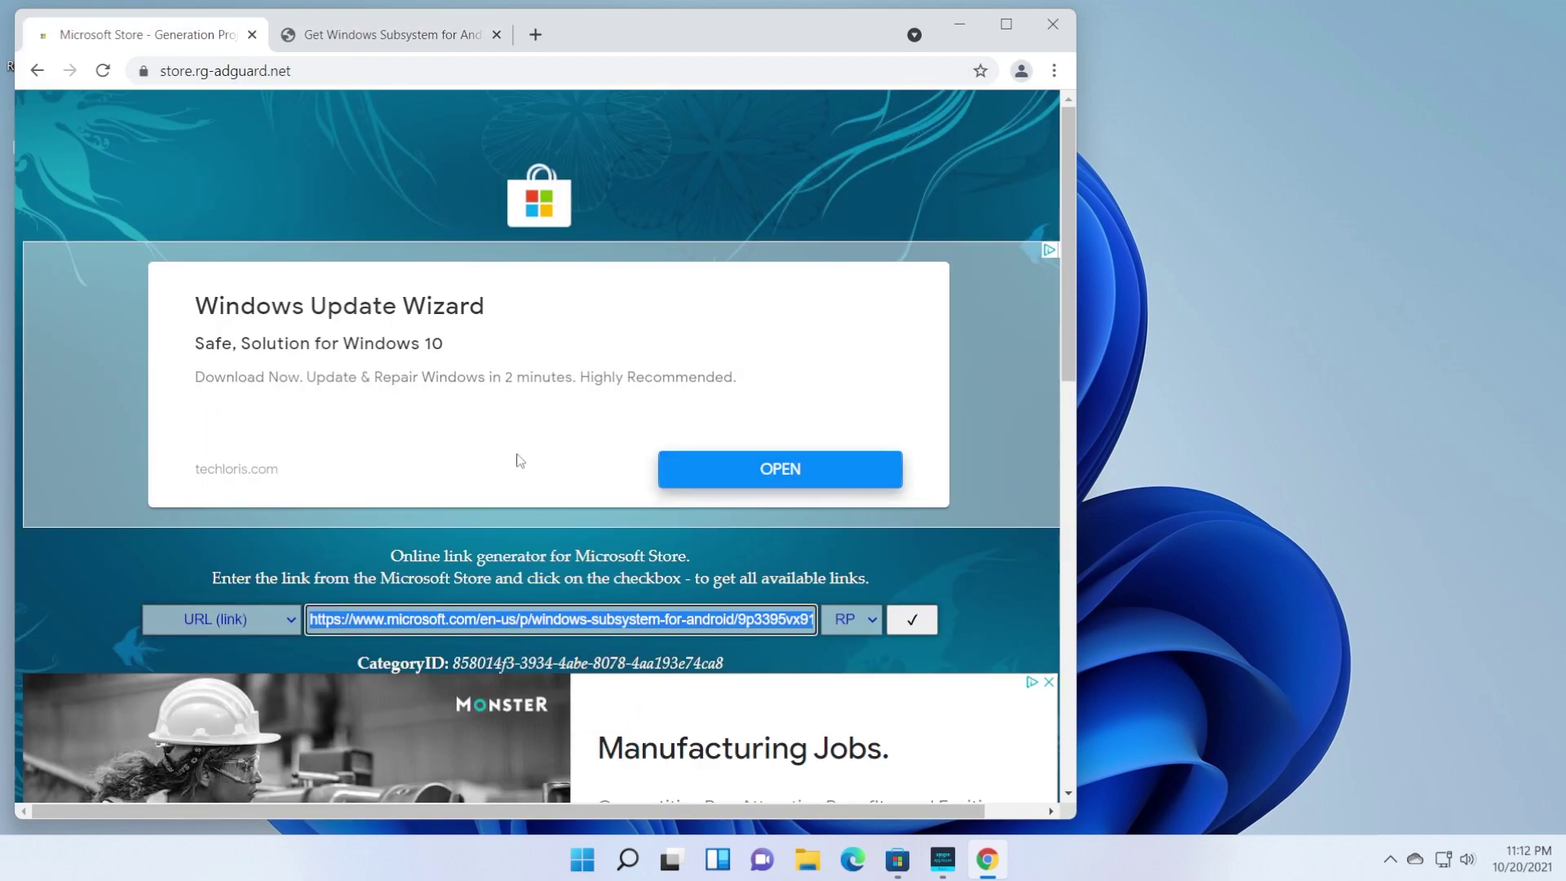
scroll(466, 413, down, 1)
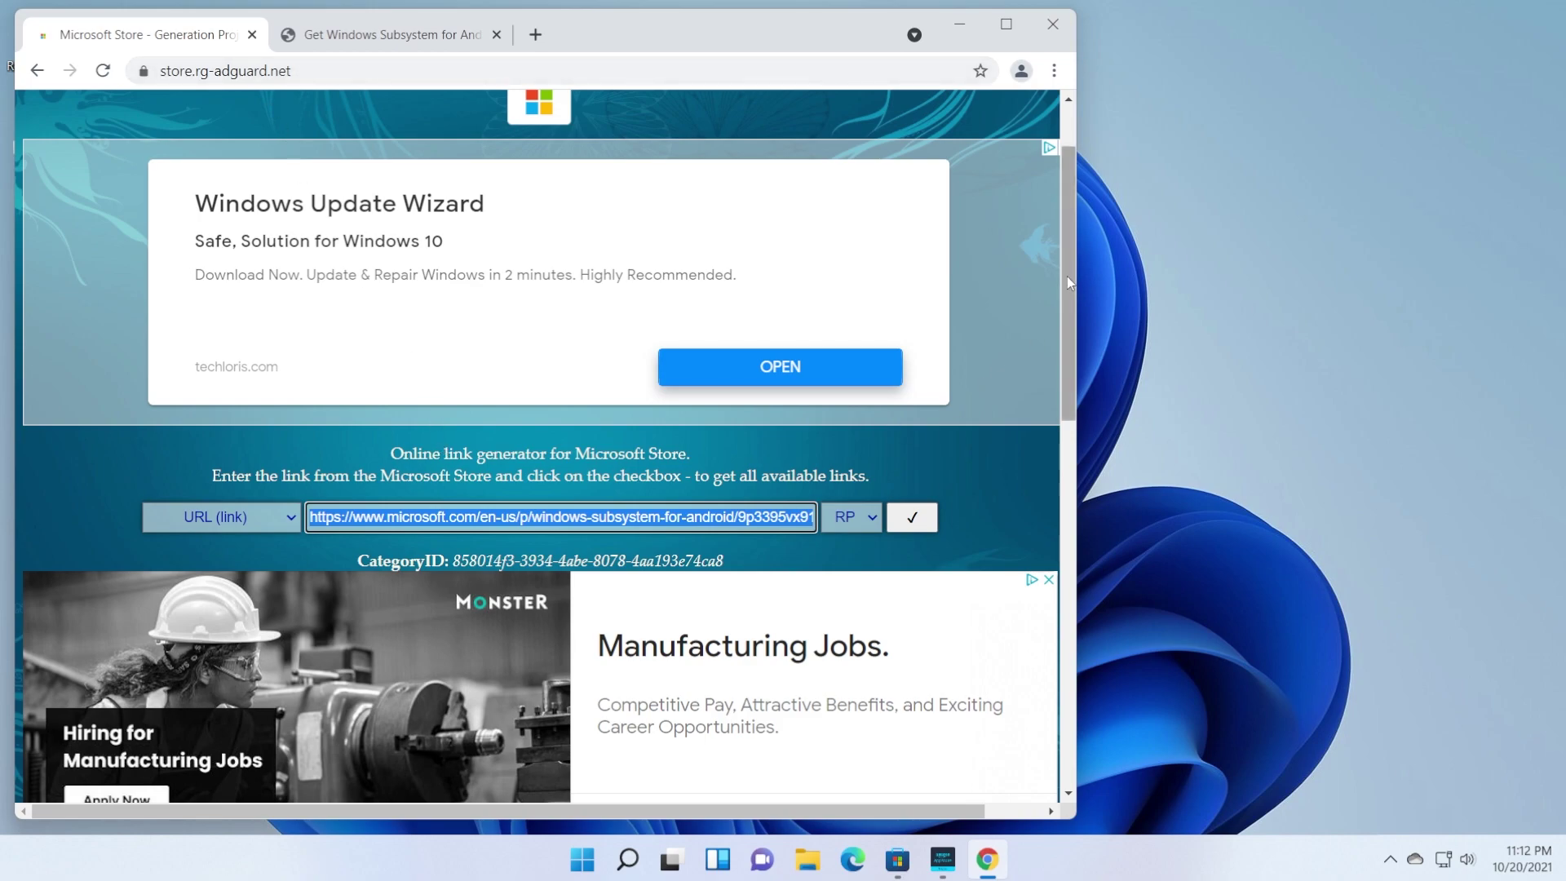
scroll(1073, 743, down, 1)
scroll(567, 766, down, 10)
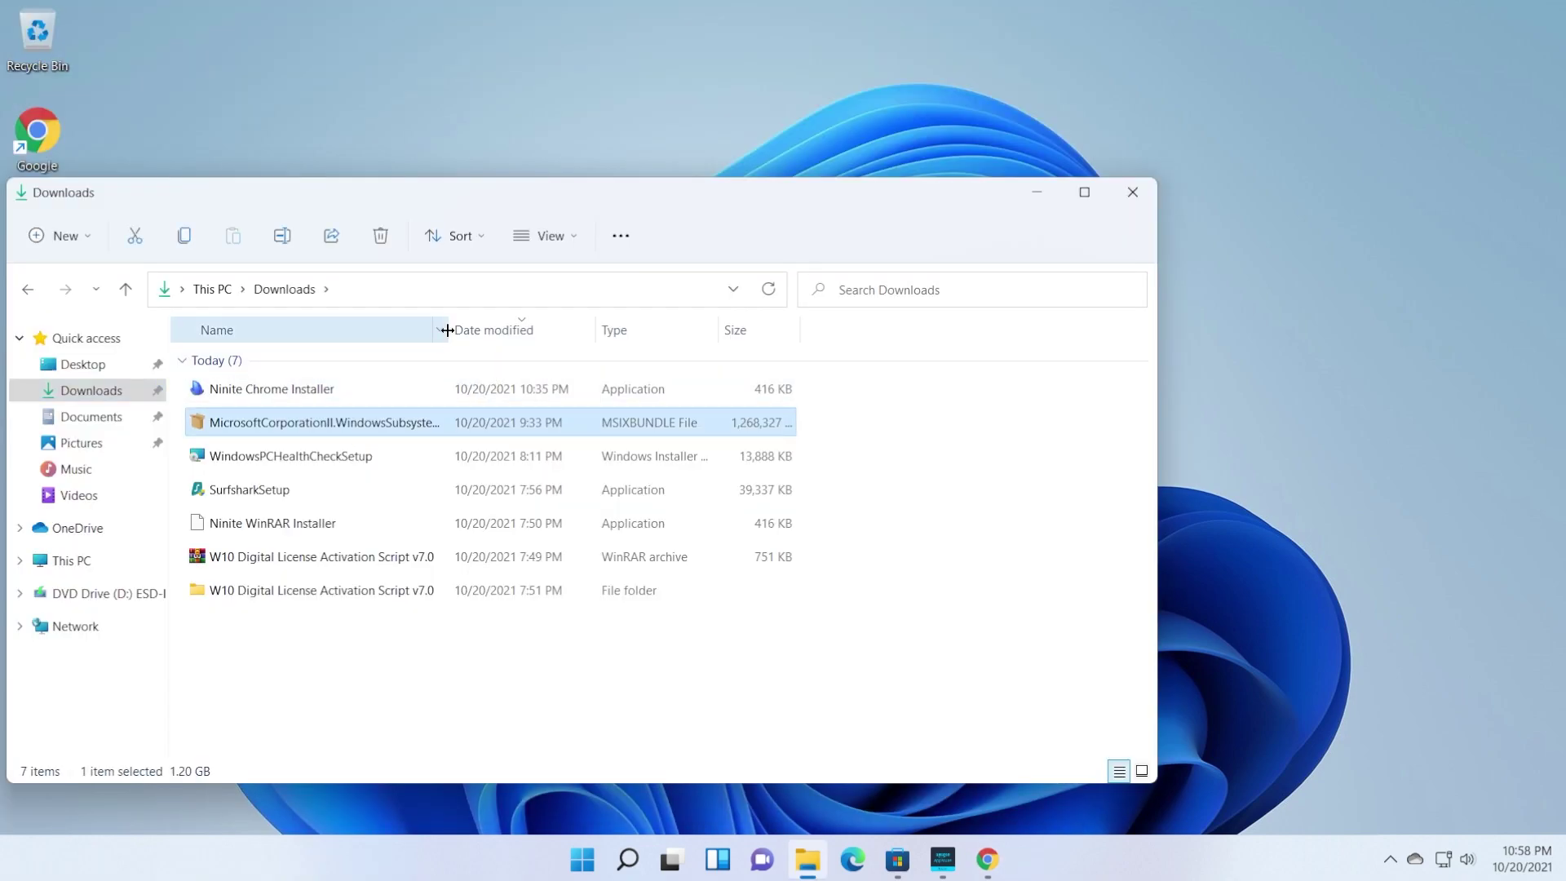
drag(446, 331, 752, 338)
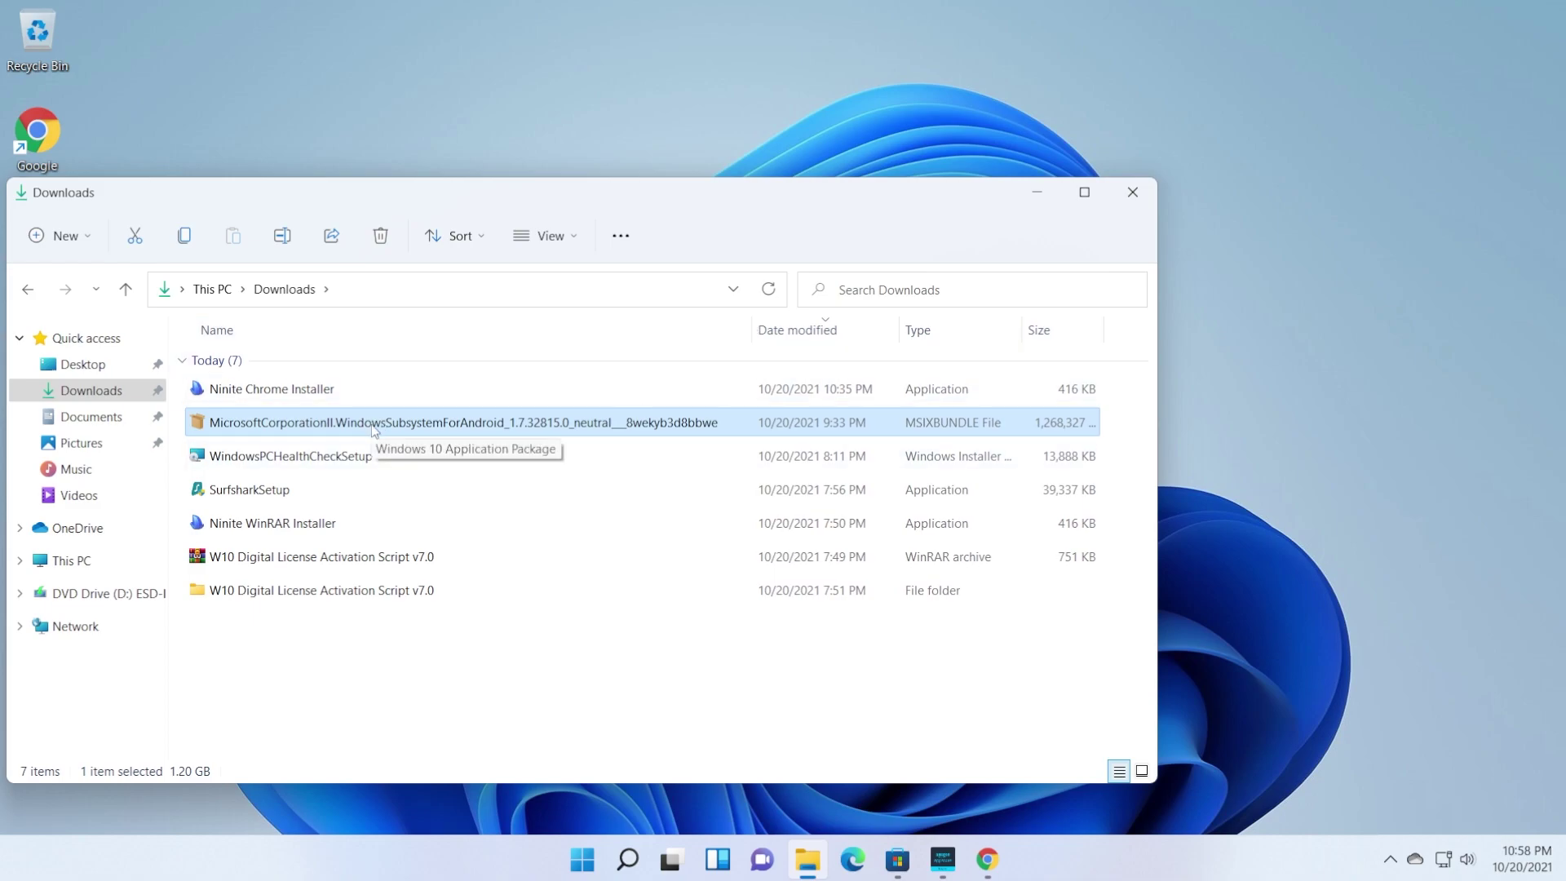
Launch Windows PowerShell with administrator rights.
key(super+s)
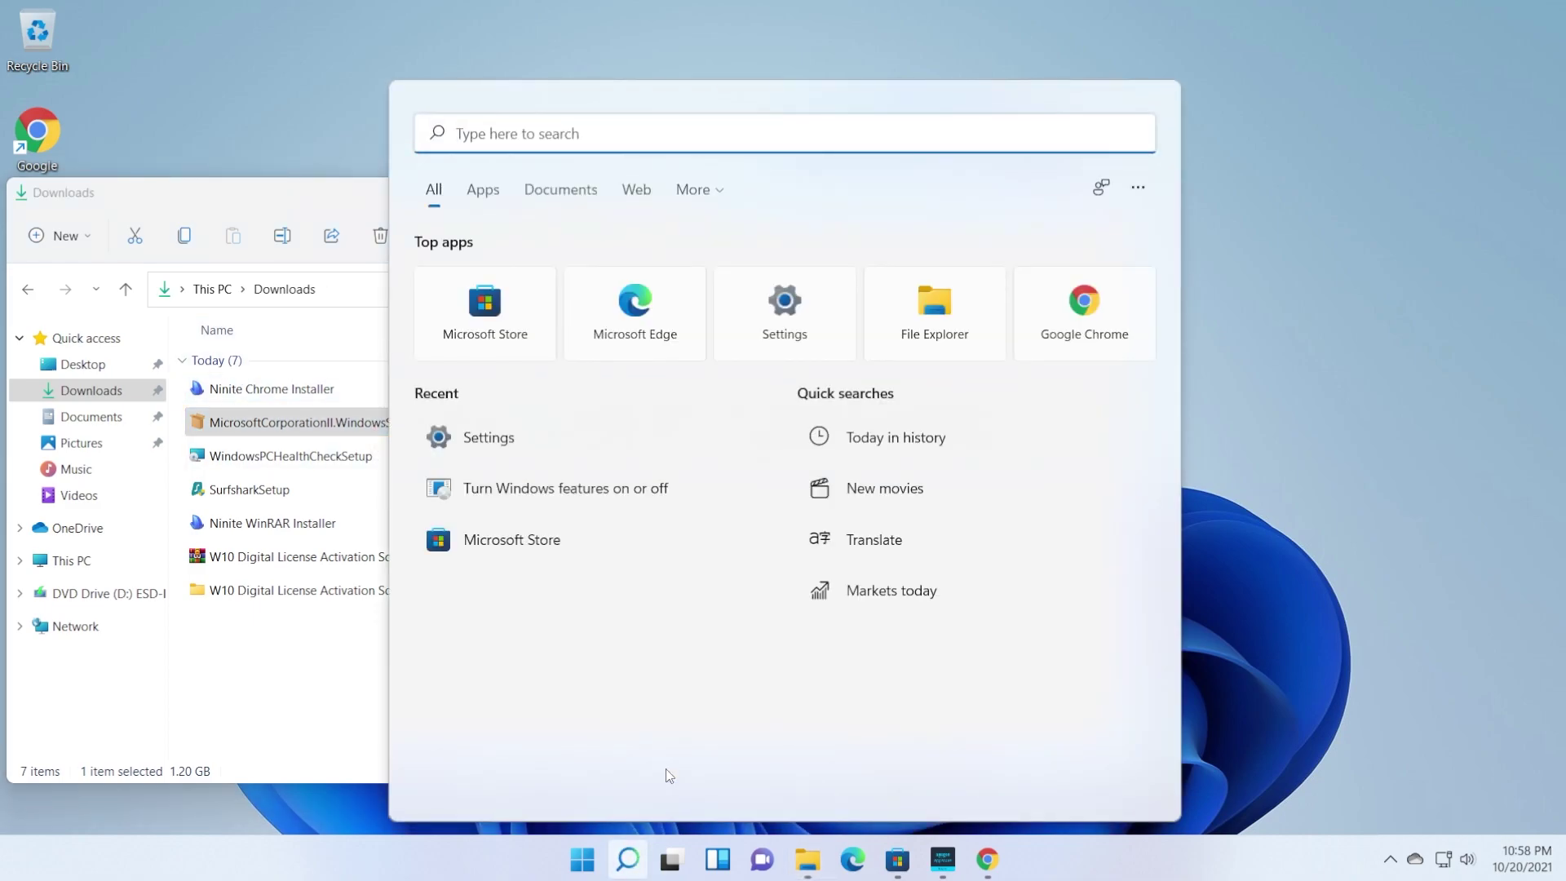
text(power)
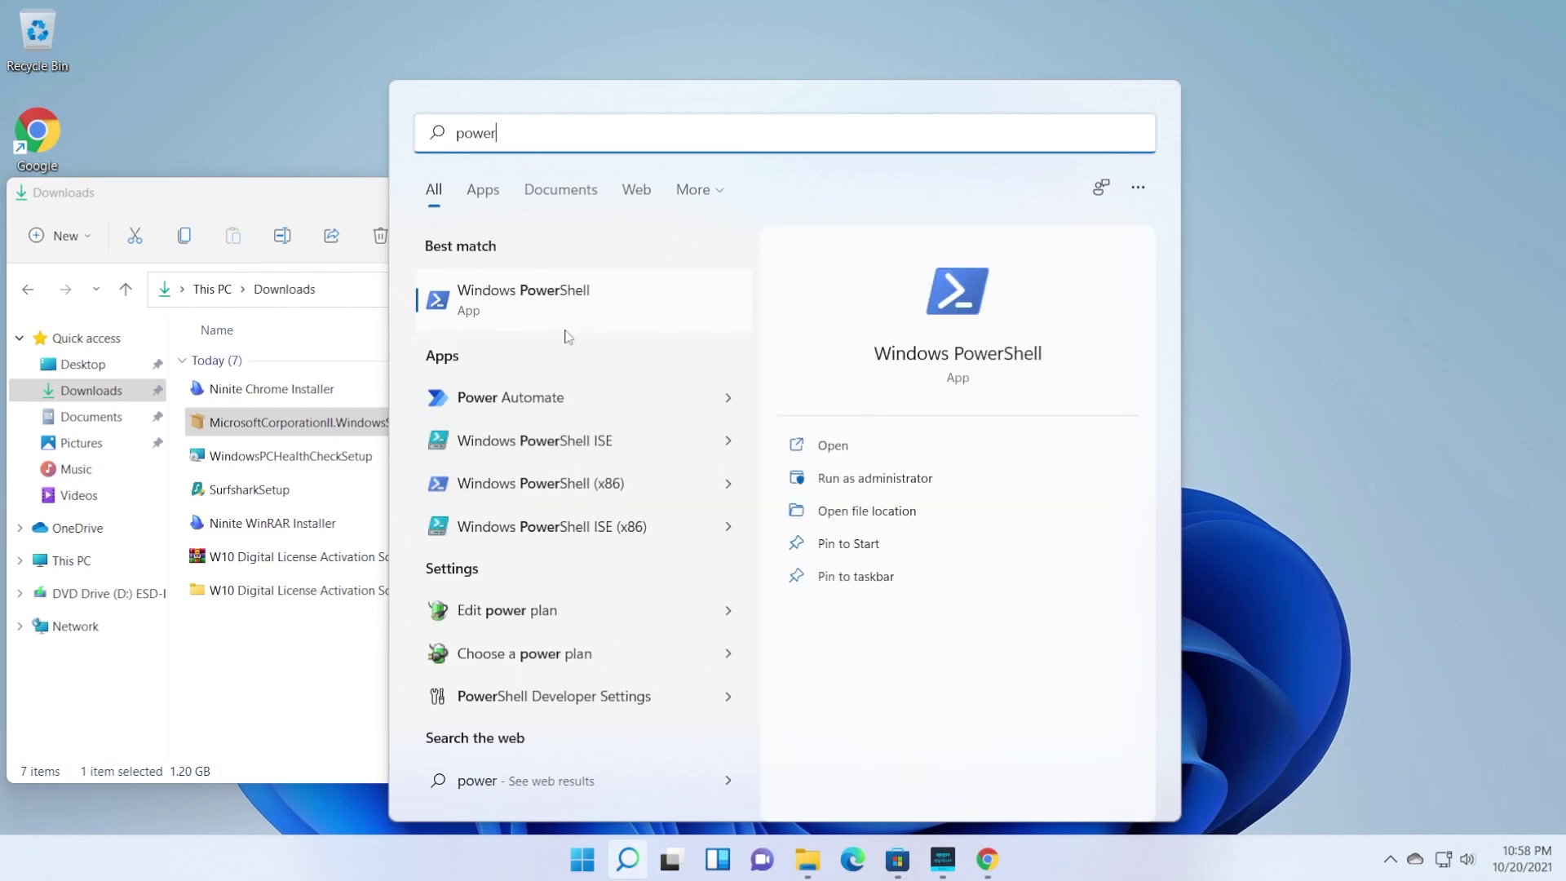
right_click(520, 292)
click(587, 315)
click(677, 586)
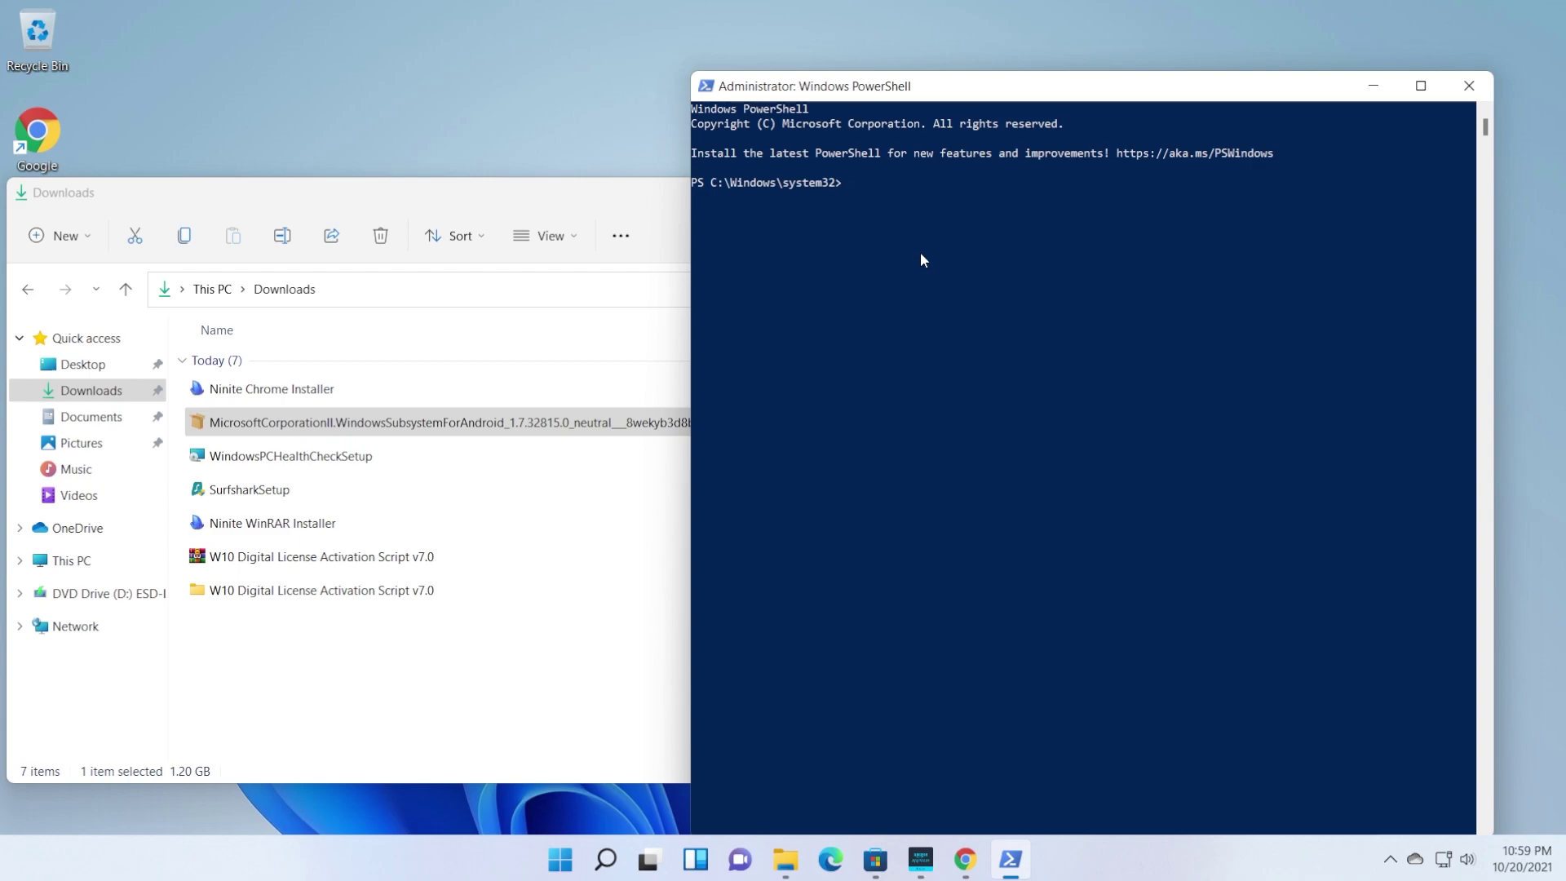
text(Add-AppxPackage ")
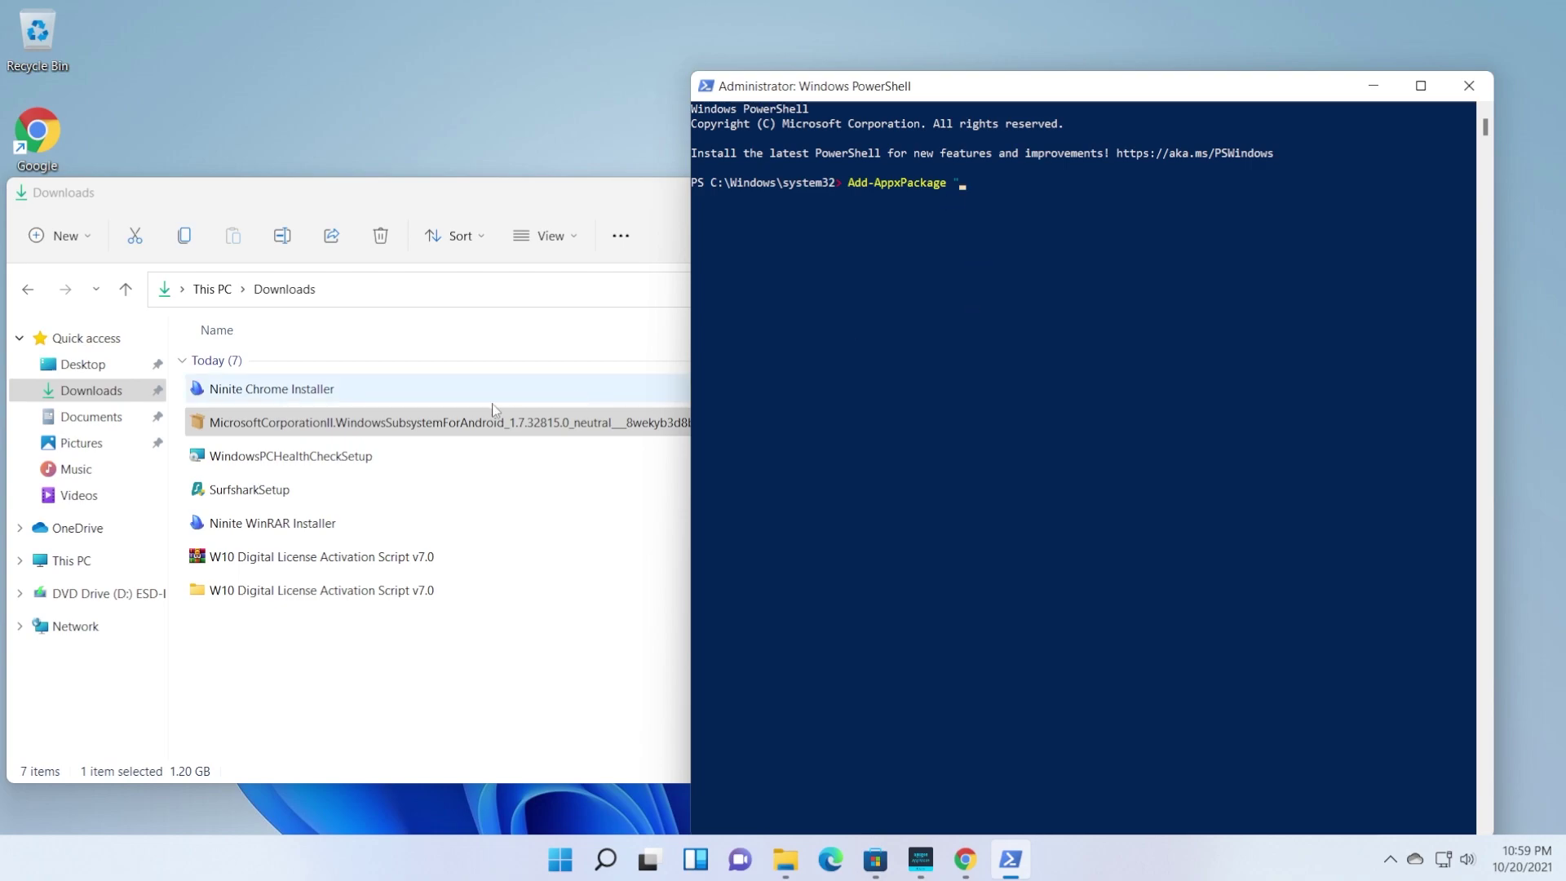
Install the WSA msixbundle with Add-AppxPackage and its copied path, then open the subsystem.
click(398, 425)
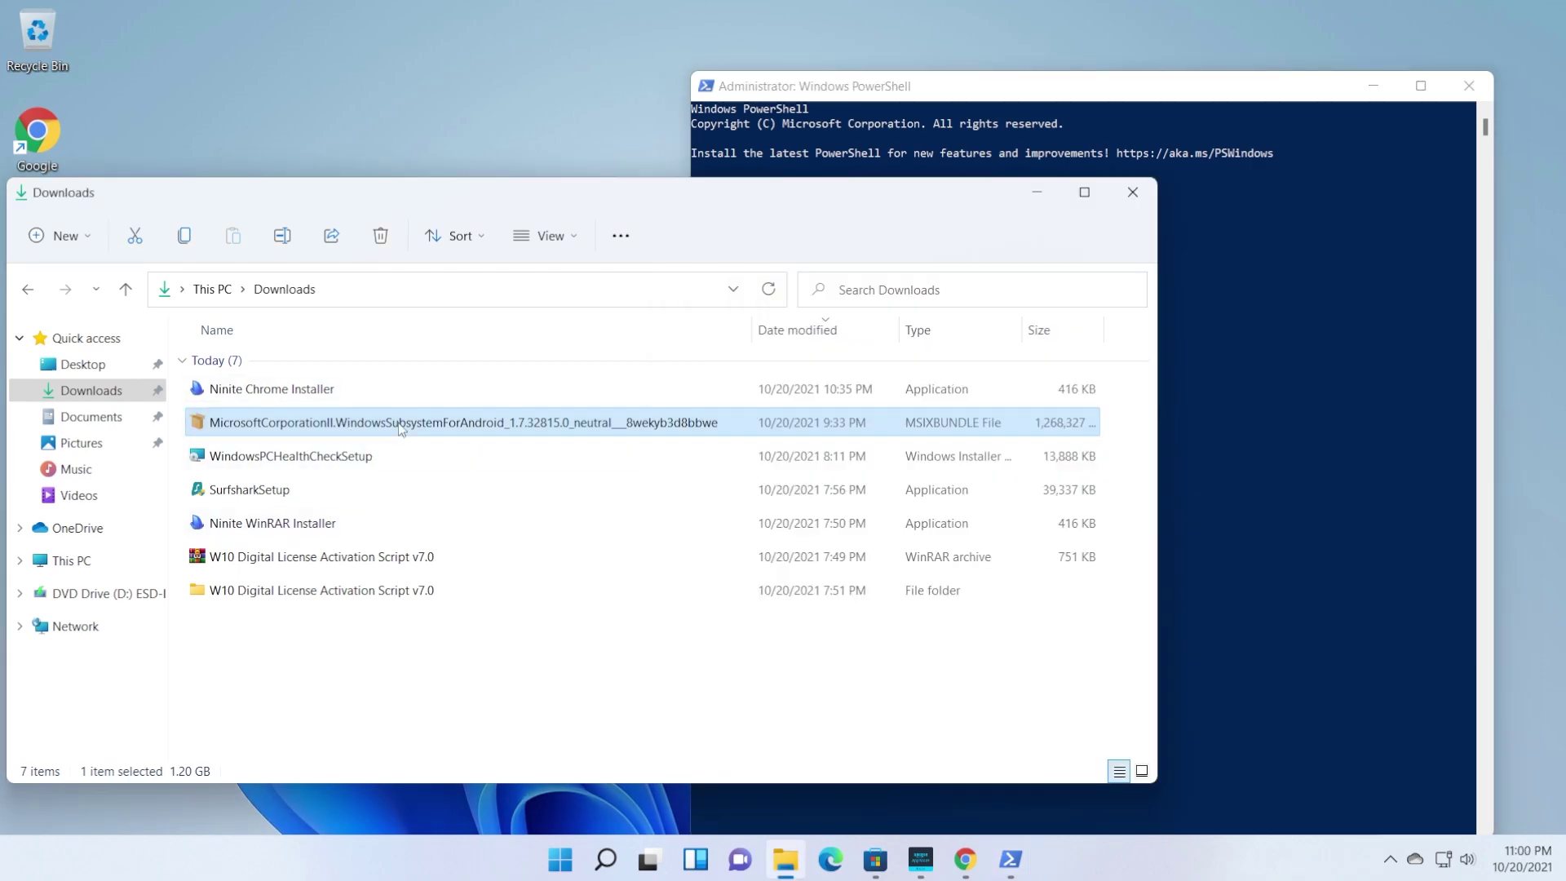
right_click(399, 424)
click(487, 587)
click(1102, 117)
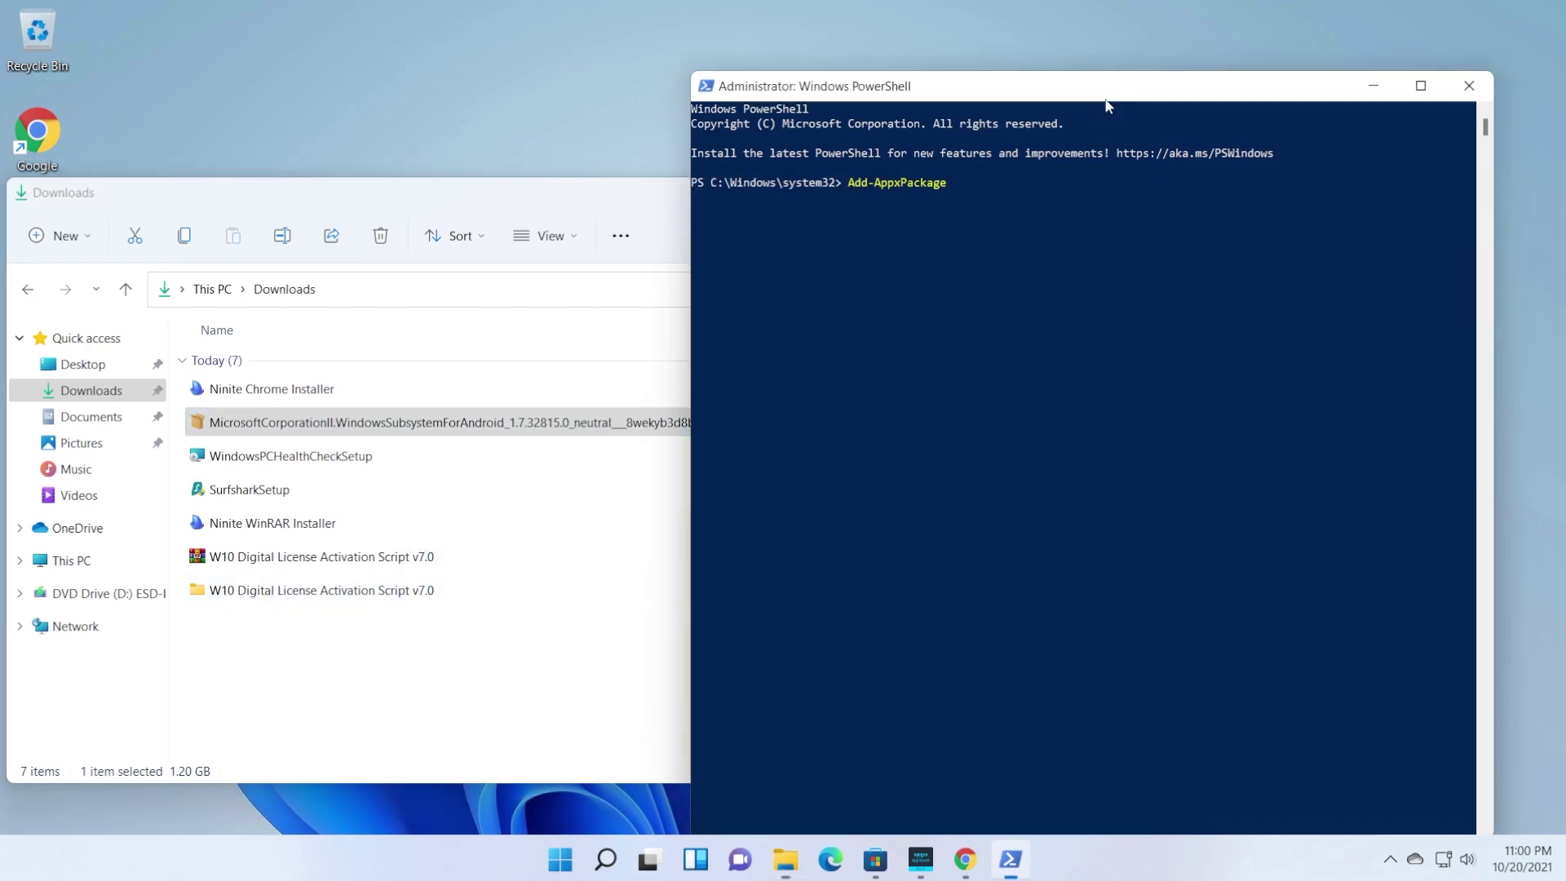
key(ctrl+v)
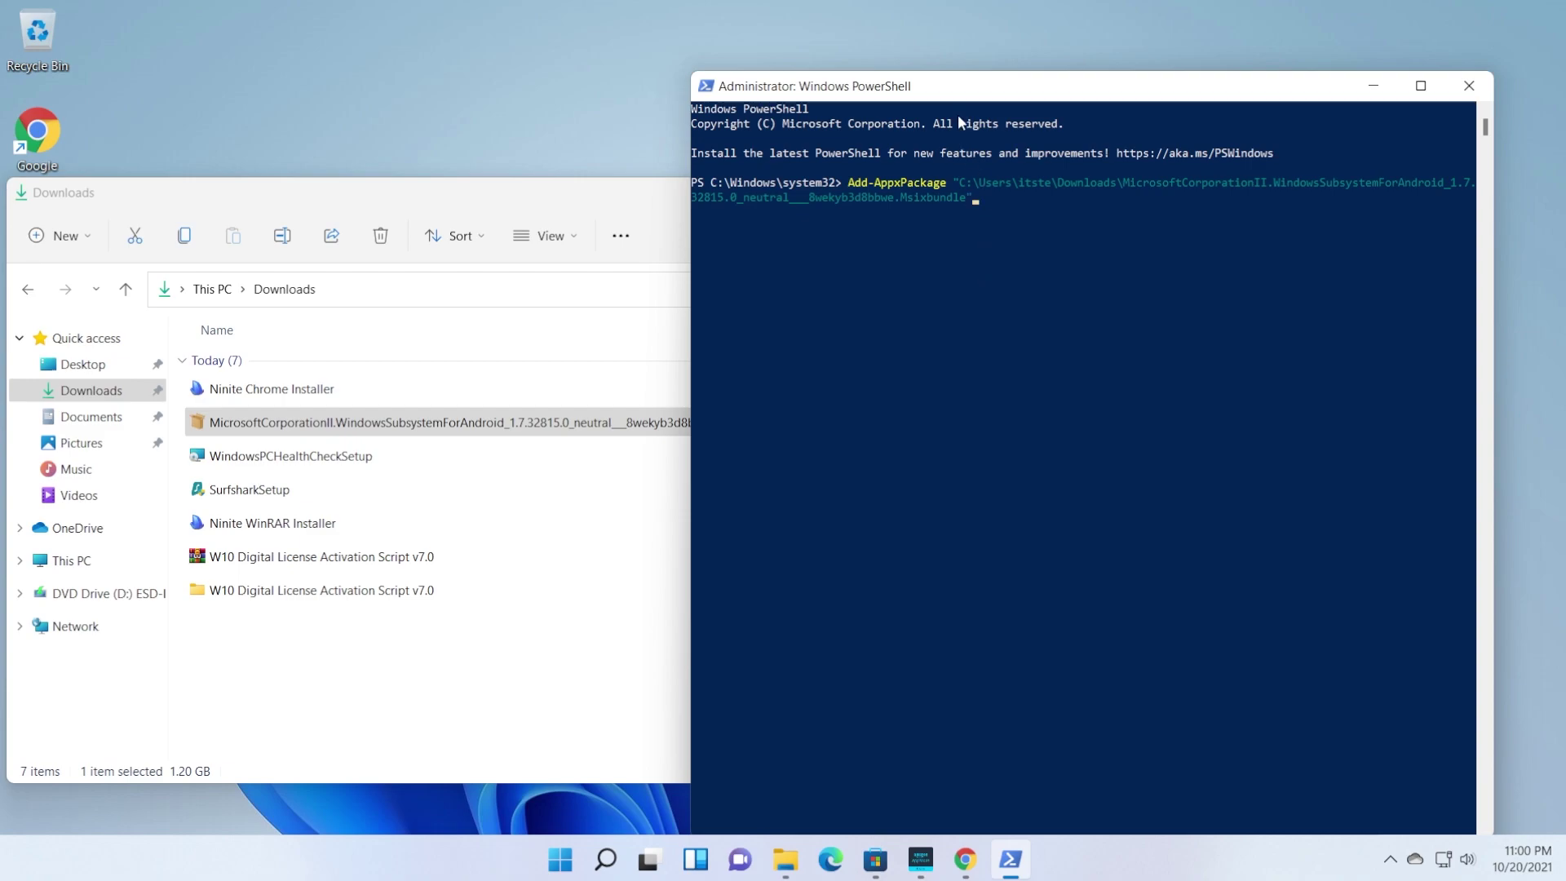
drag(960, 92, 935, 94)
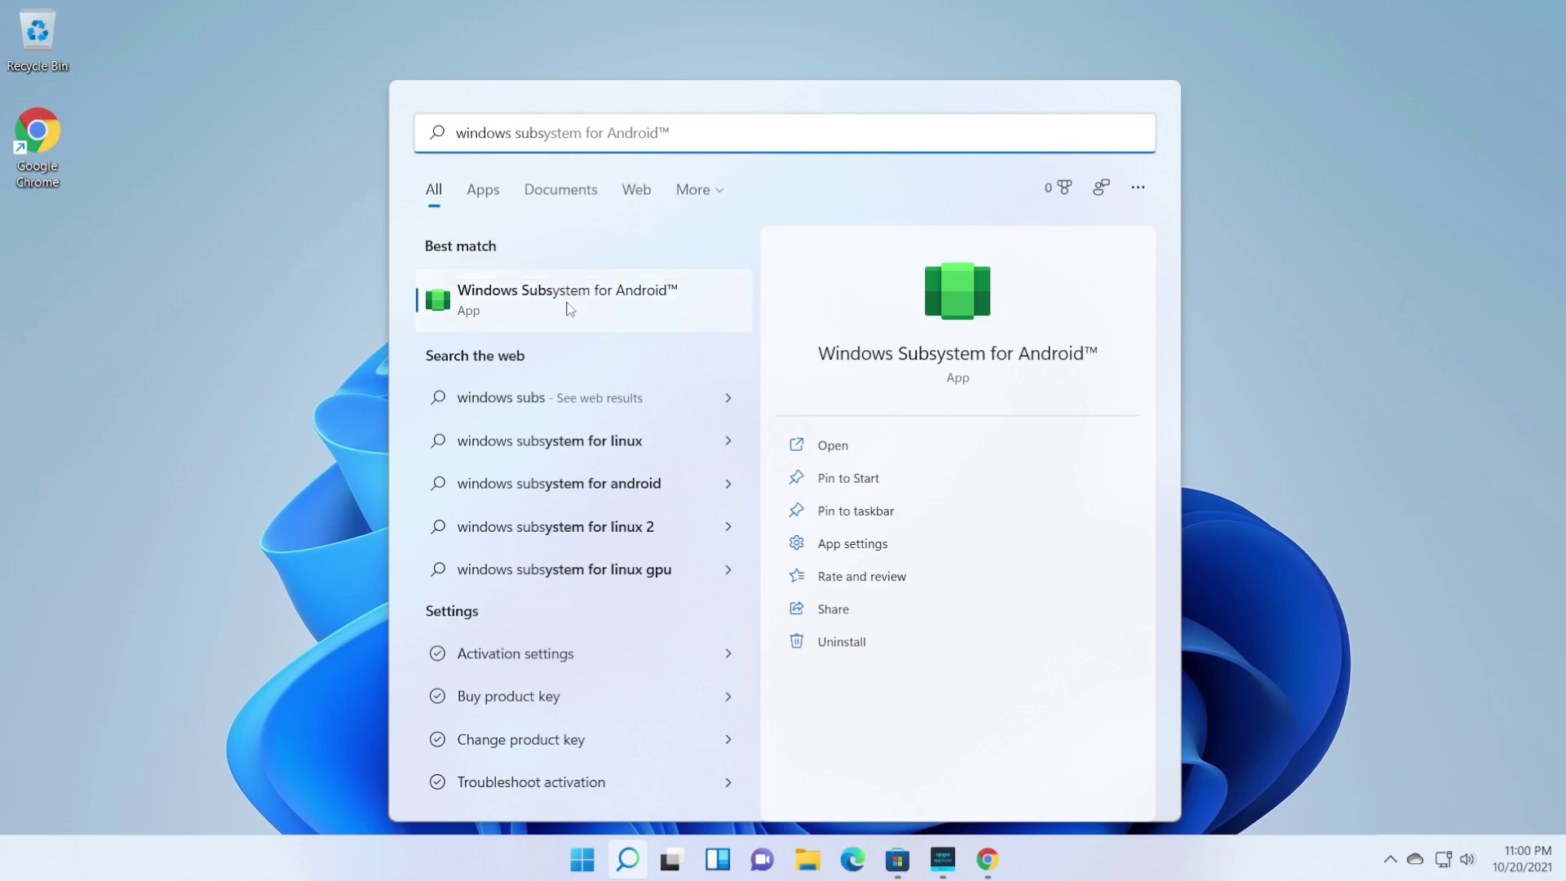
click(620, 315)
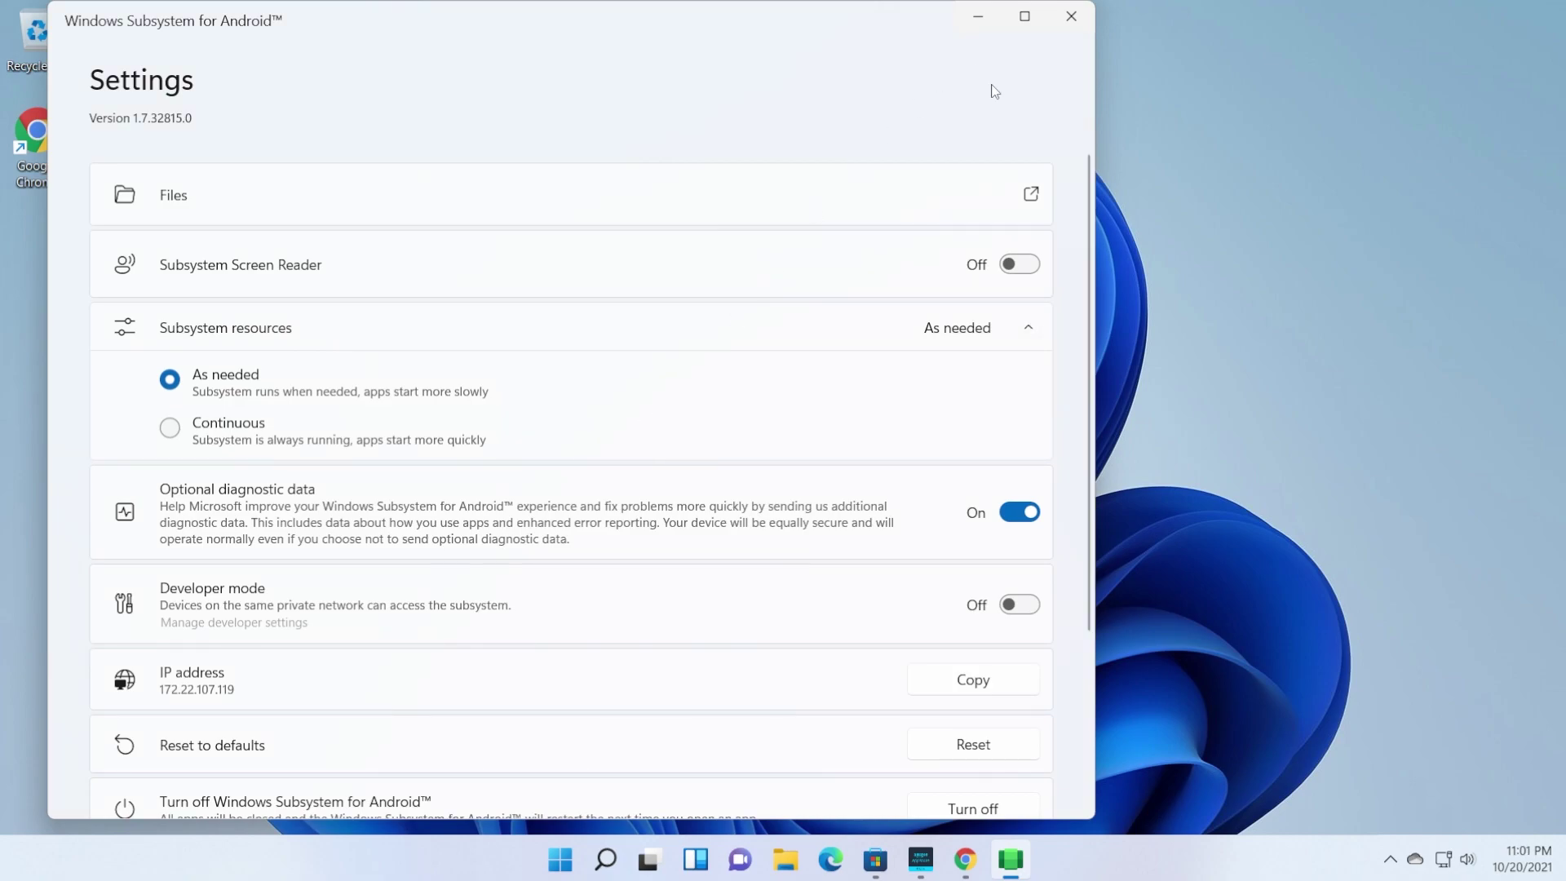
Close the subsystem settings, launch Amazon Appstore from the taskbar, and move to Games.
click(1071, 16)
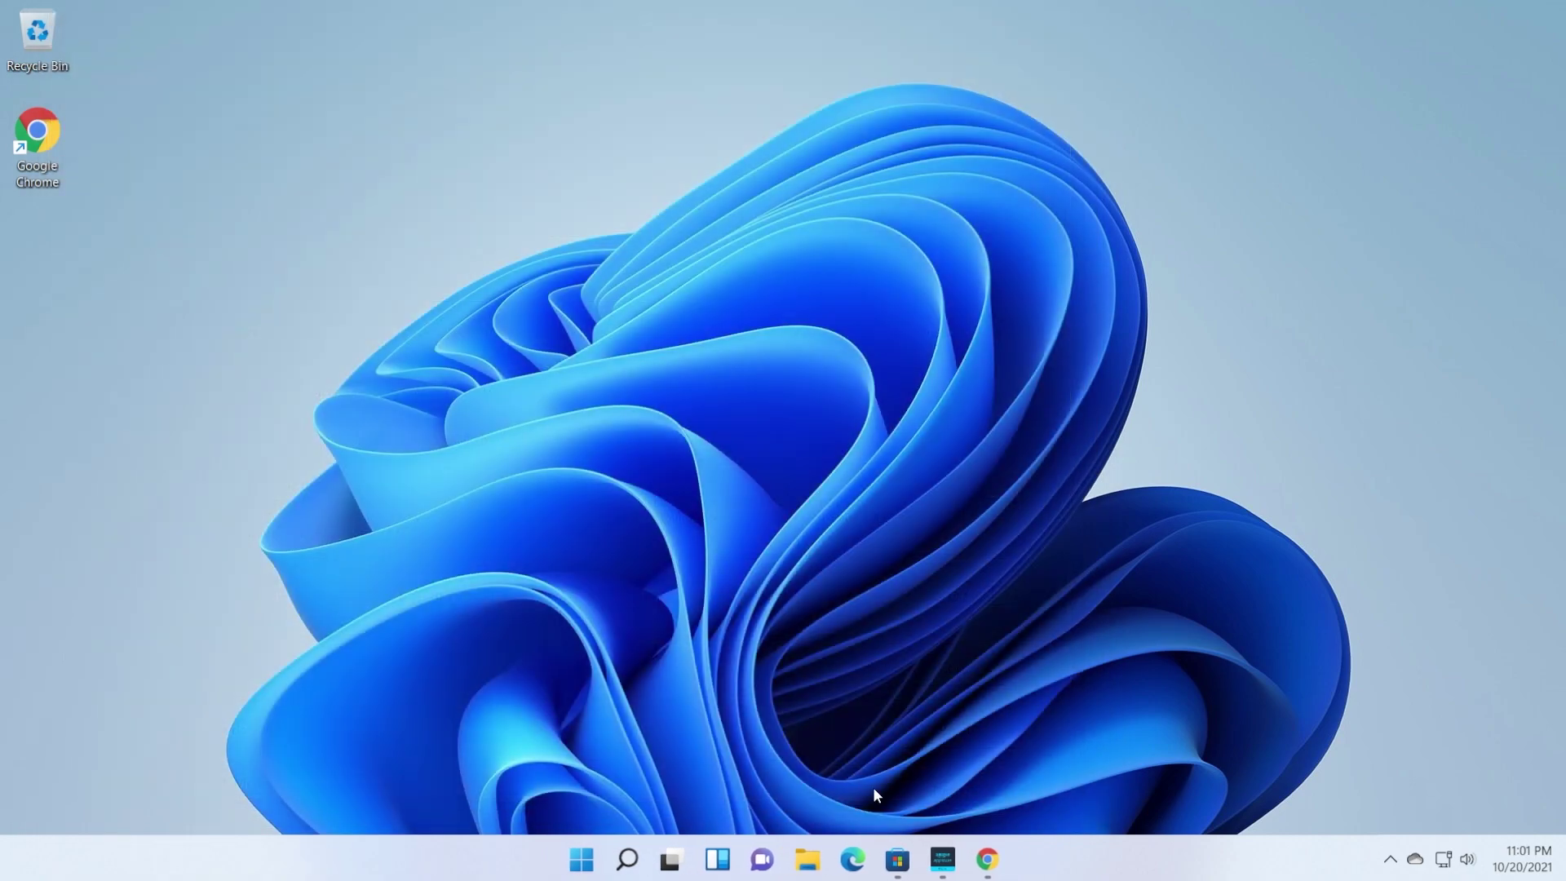
click(898, 860)
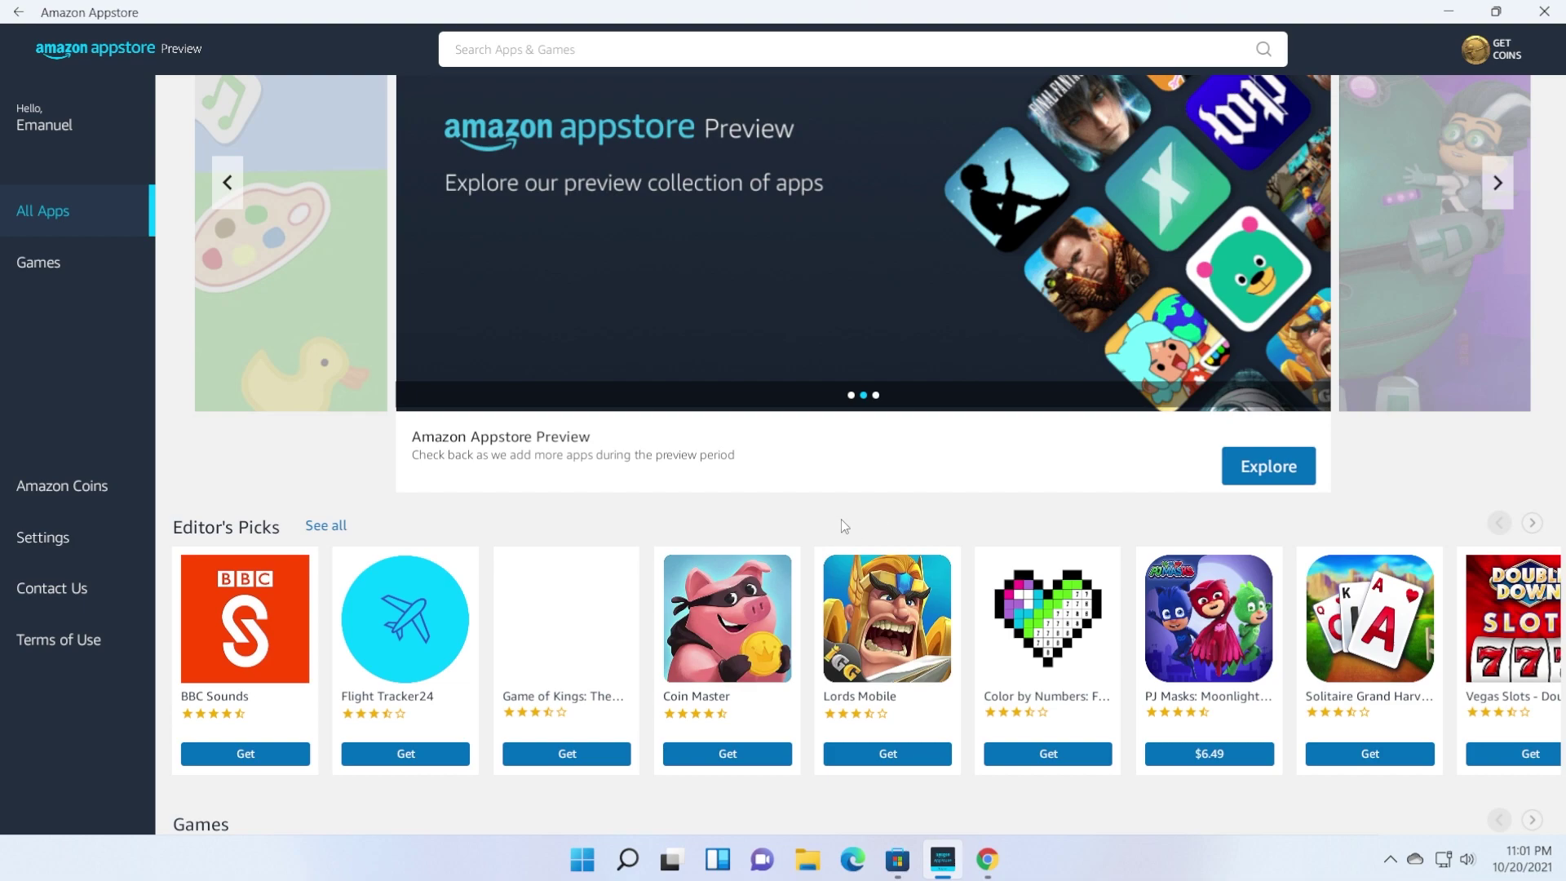
scroll(672, 520, up, 1)
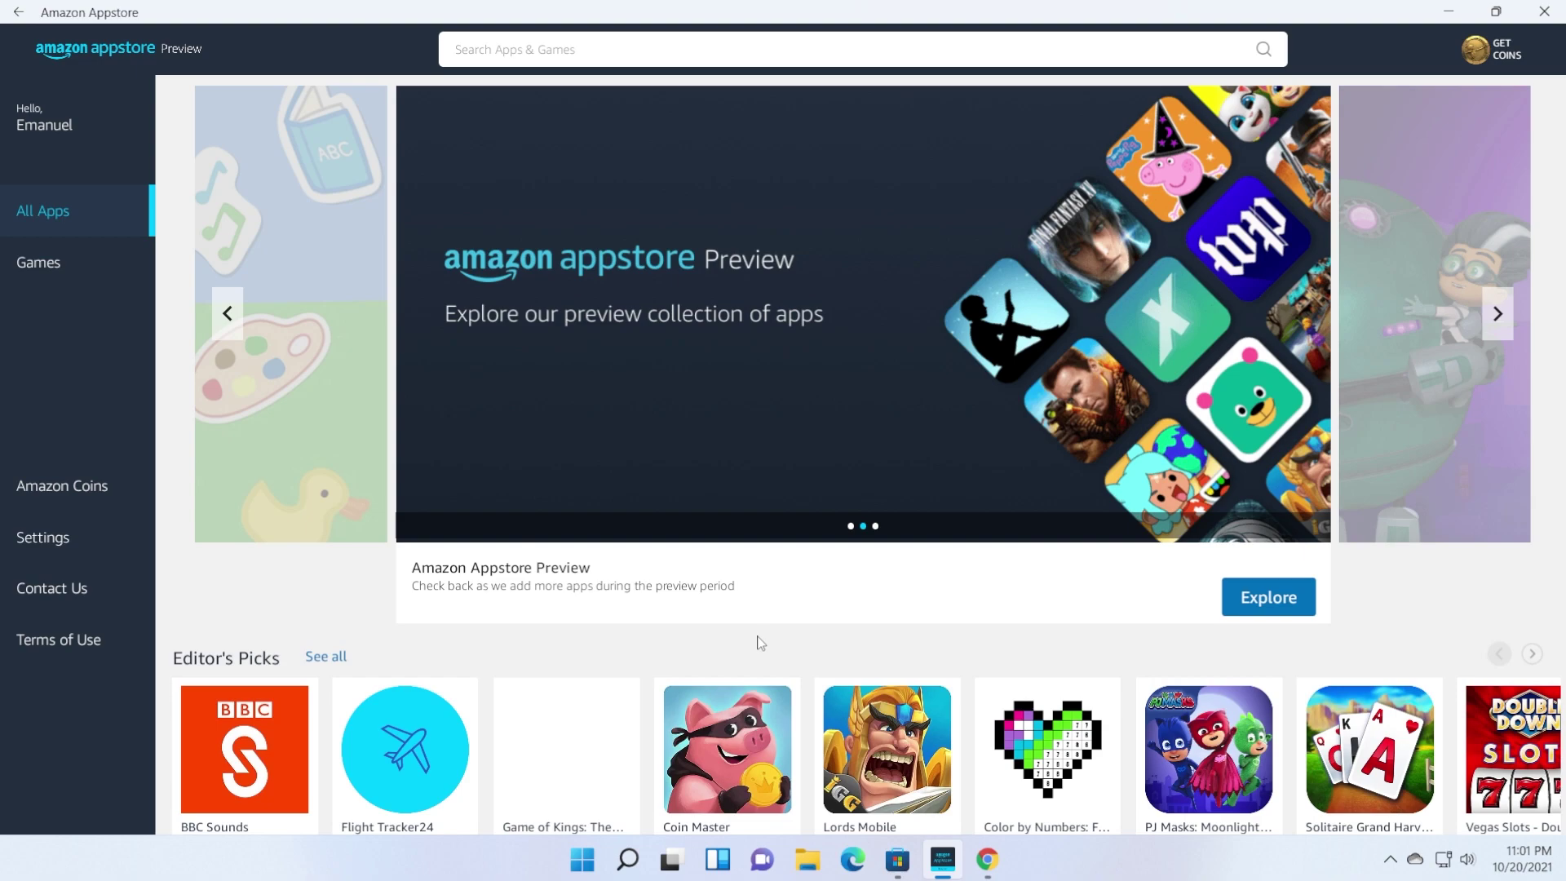
key(Down)
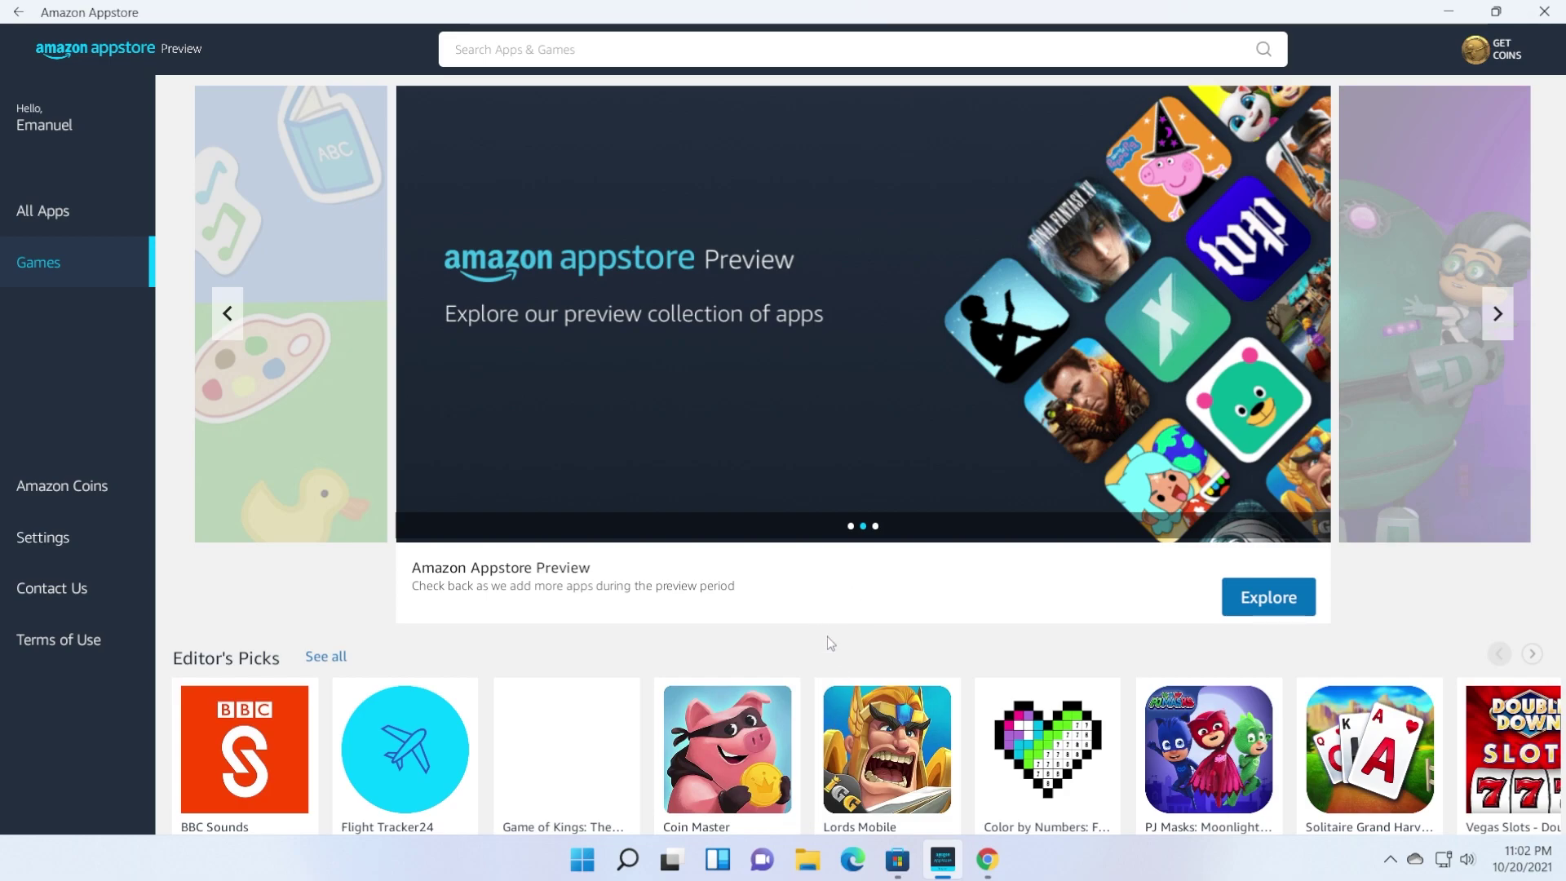
scroll(828, 637, down, 1)
scroll(917, 581, down, 2)
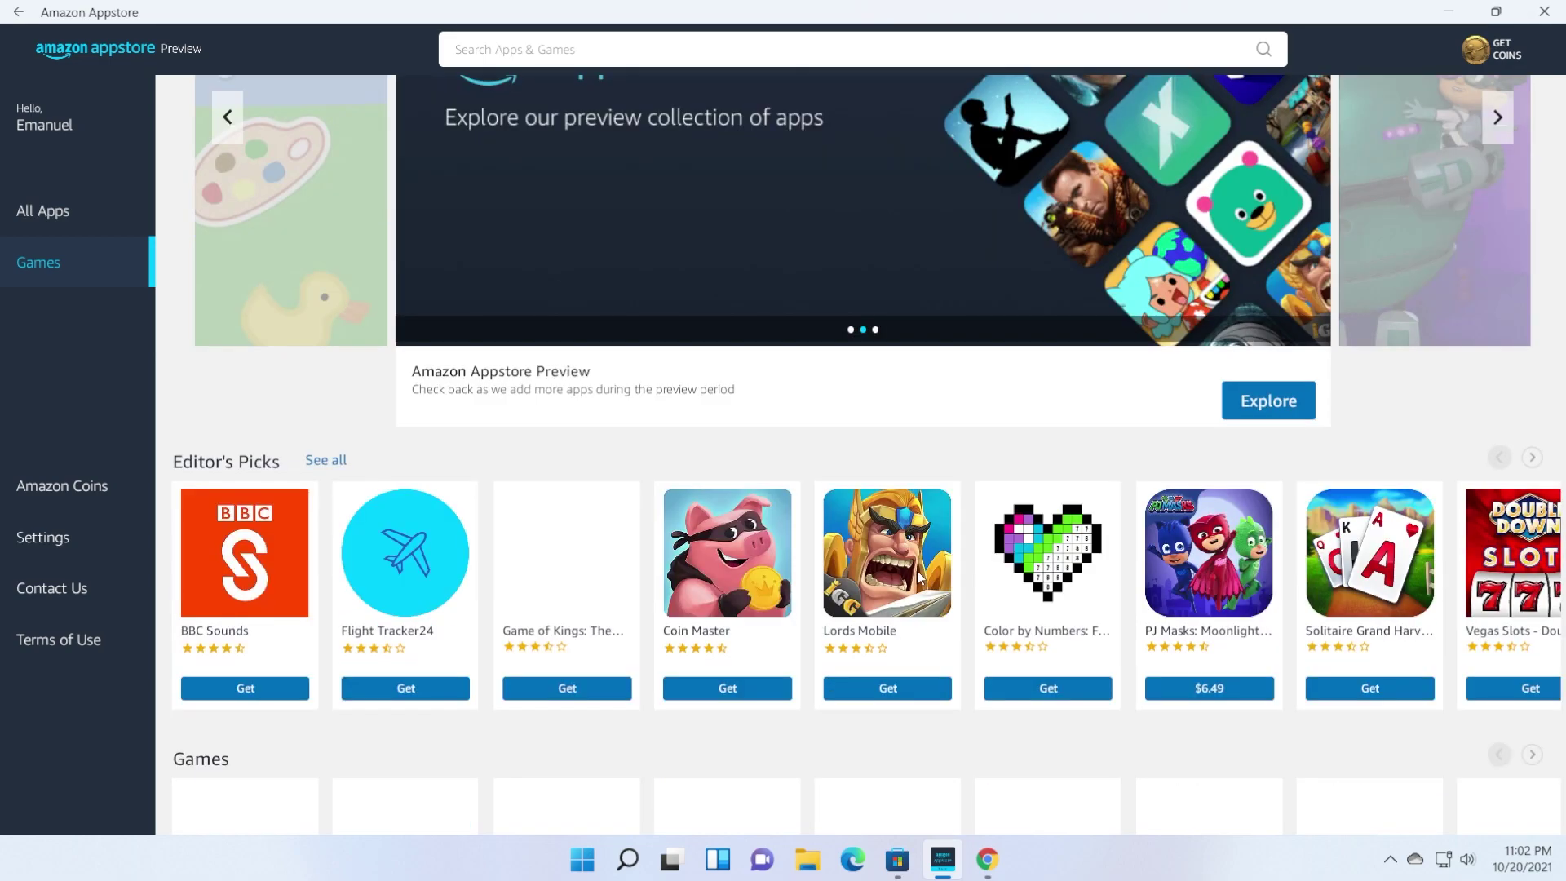
scroll(920, 578, down, 1)
scroll(1058, 439, down, 3)
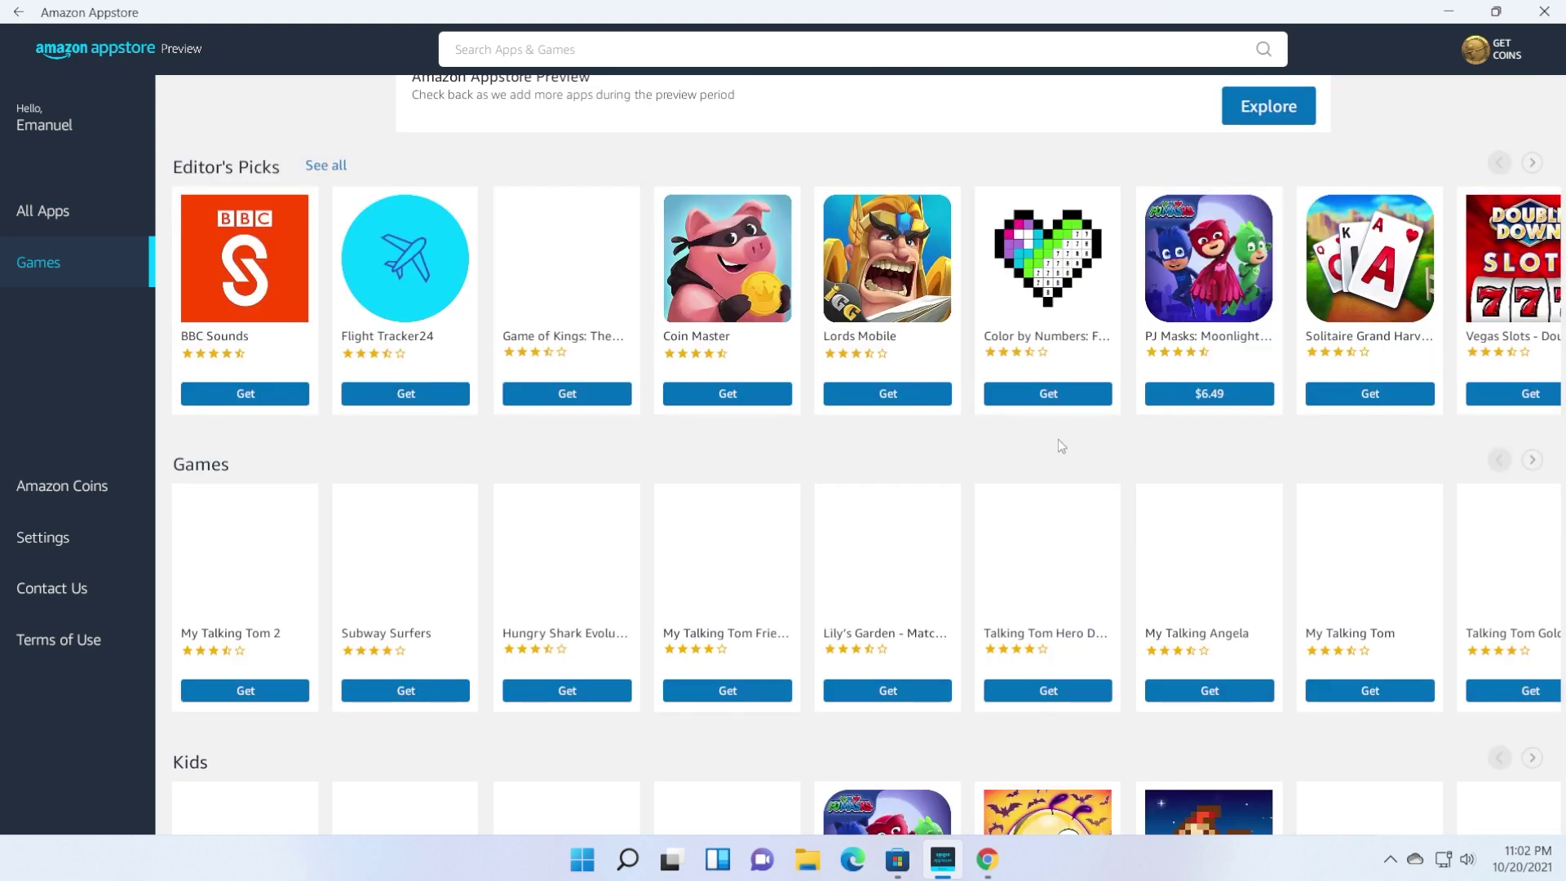
Get, download and install Color by Numbers from Amazon Appstore.
click(1049, 395)
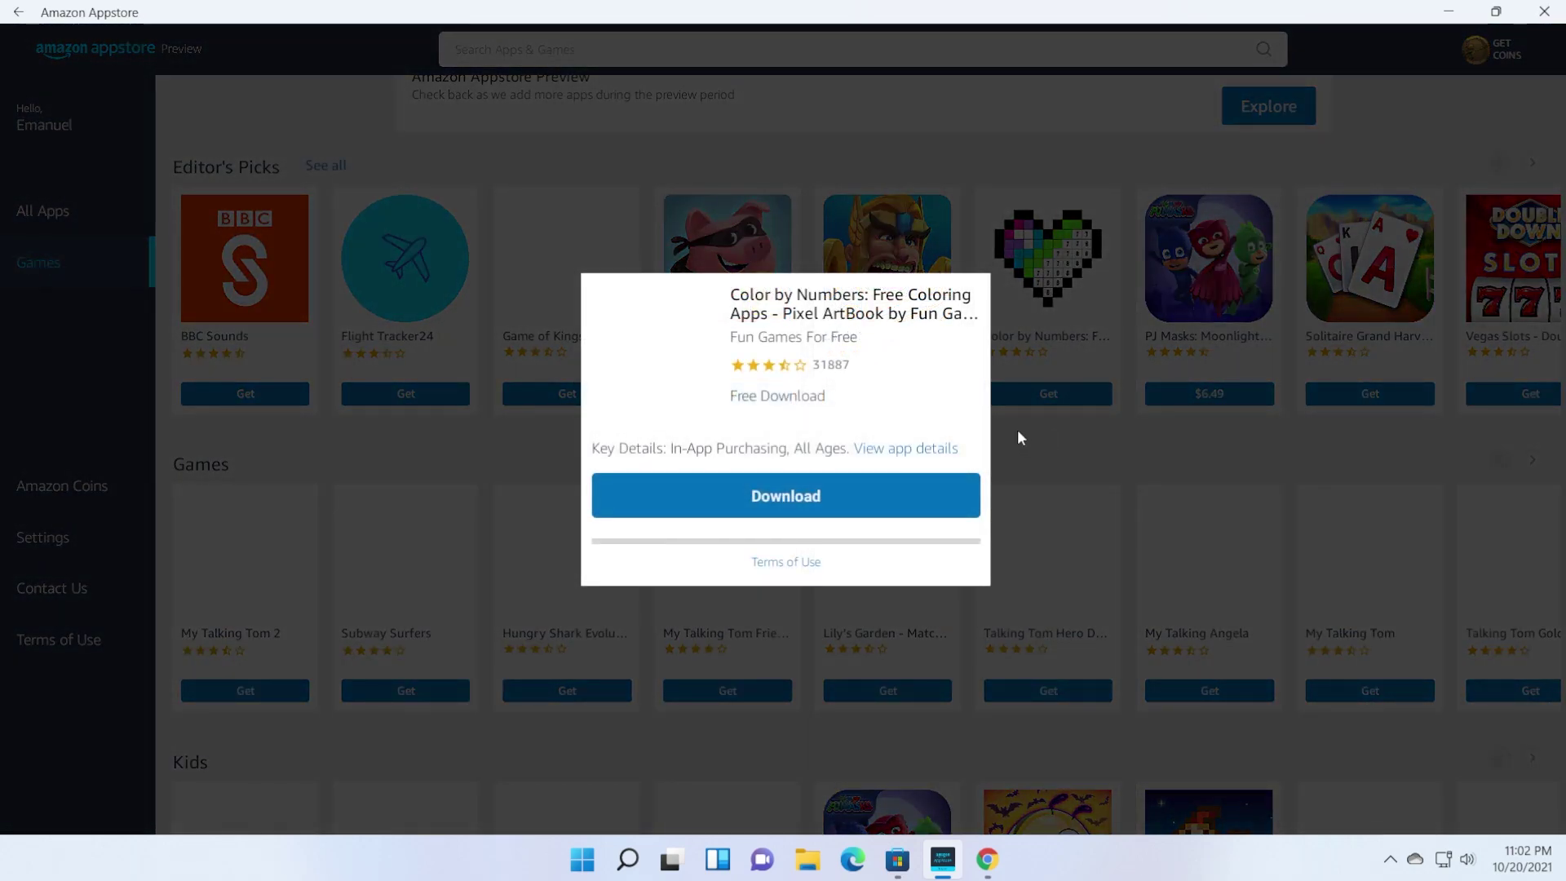
click(770, 494)
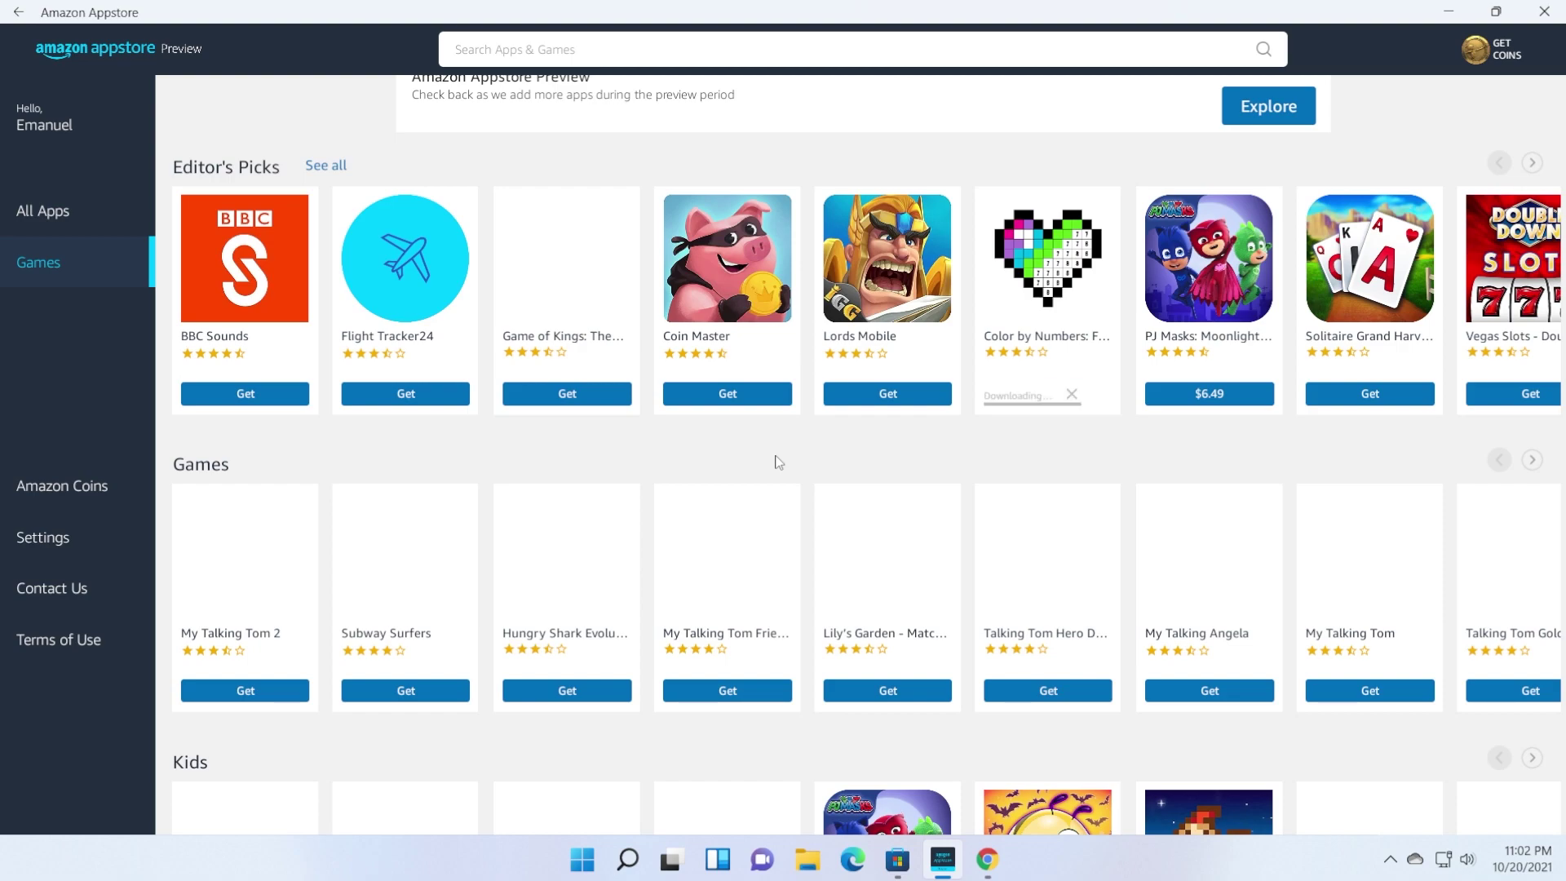
click(1048, 396)
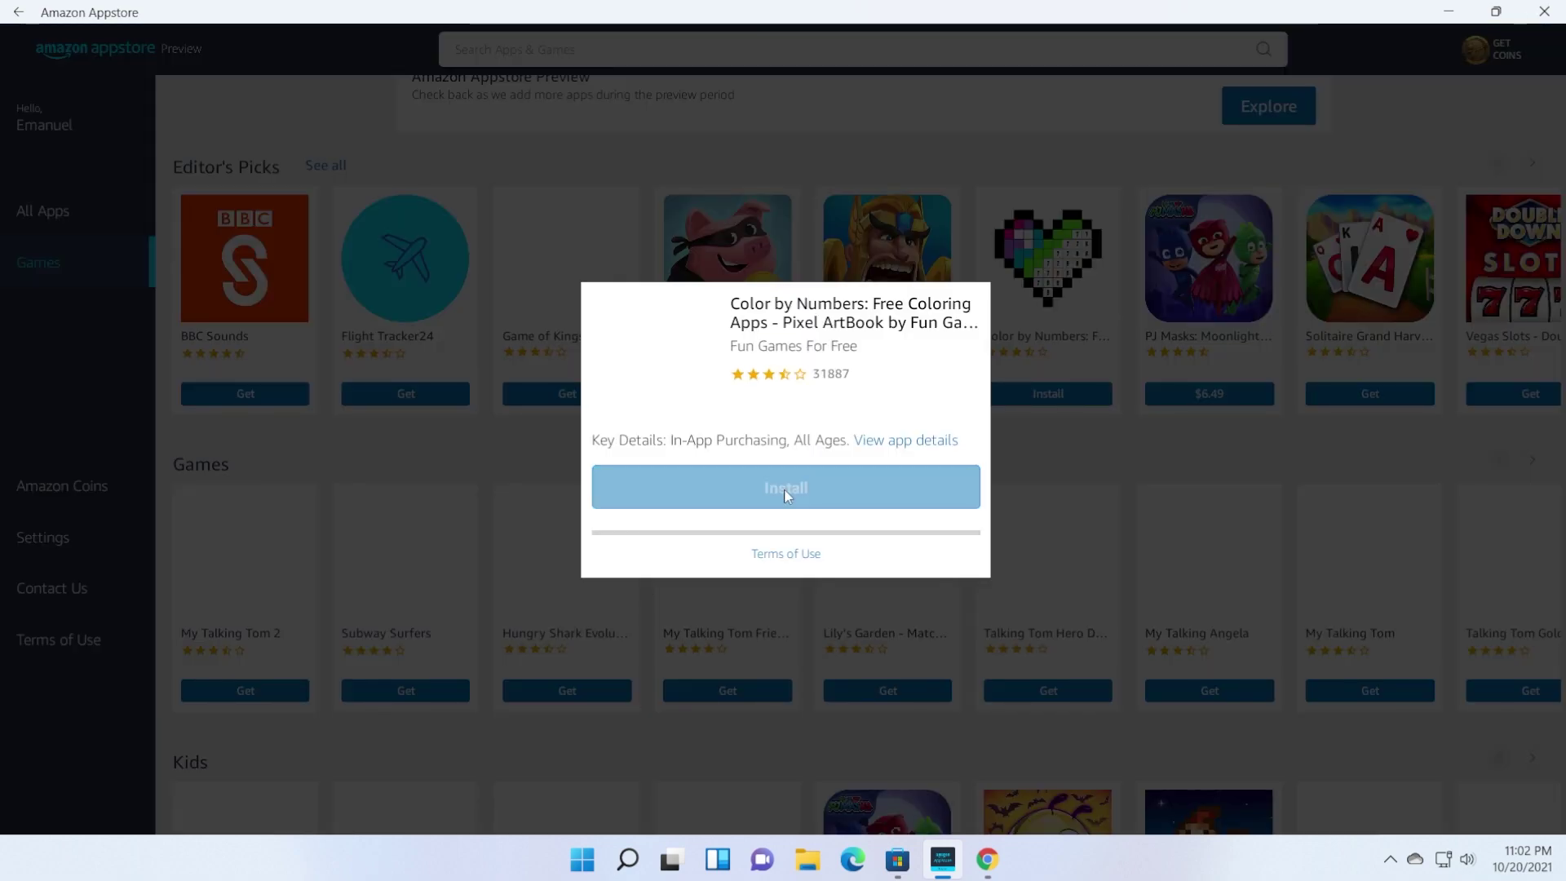
click(784, 488)
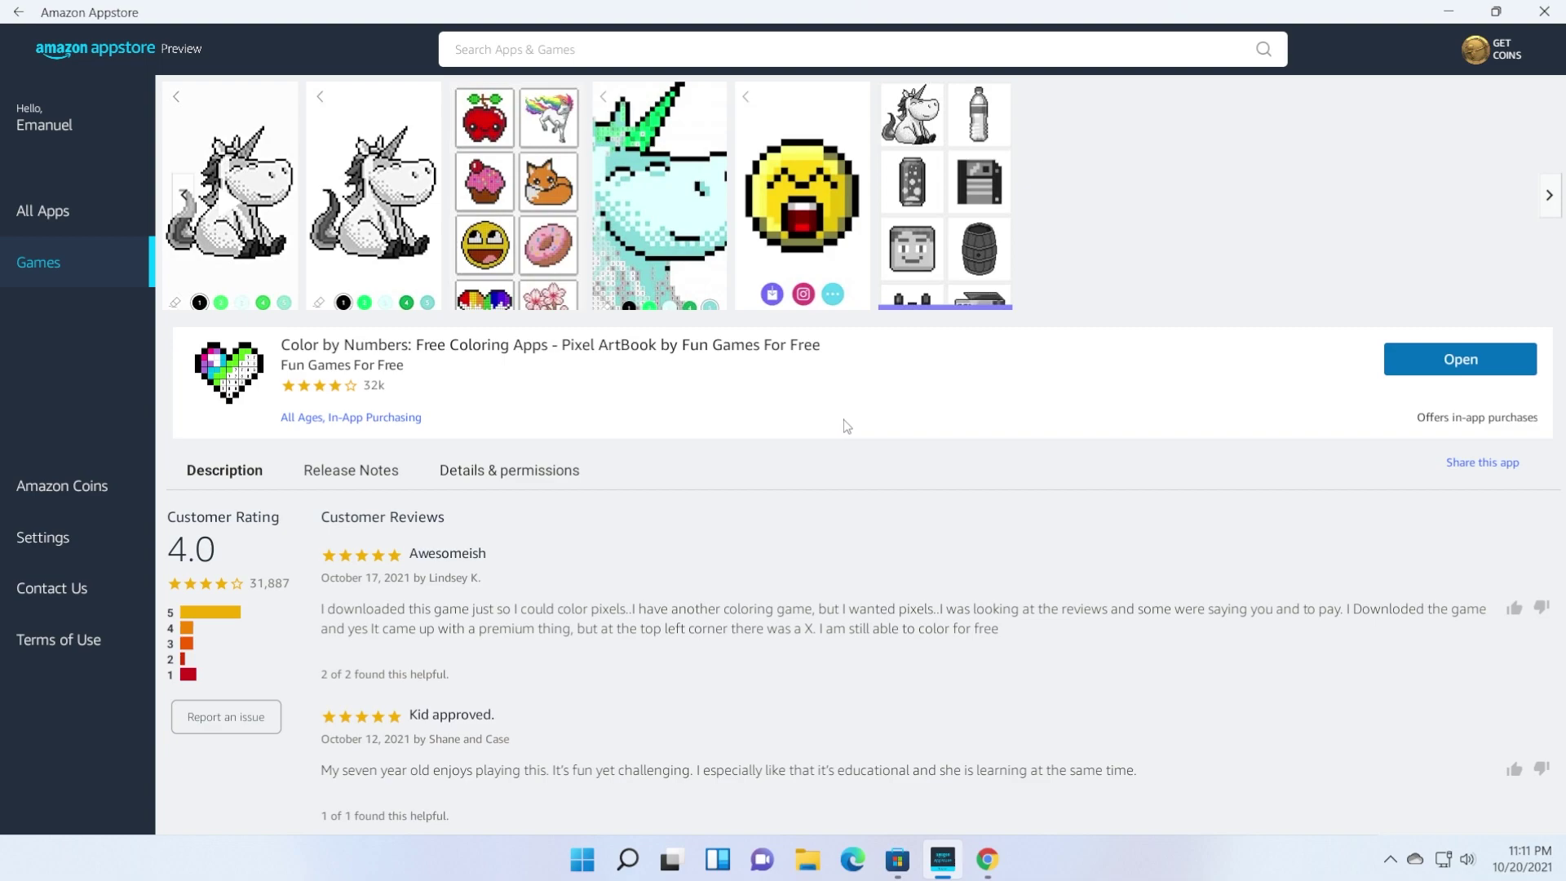
Launch Color by Numbers and move its window centre-right with the Appstore minimized.
click(1456, 361)
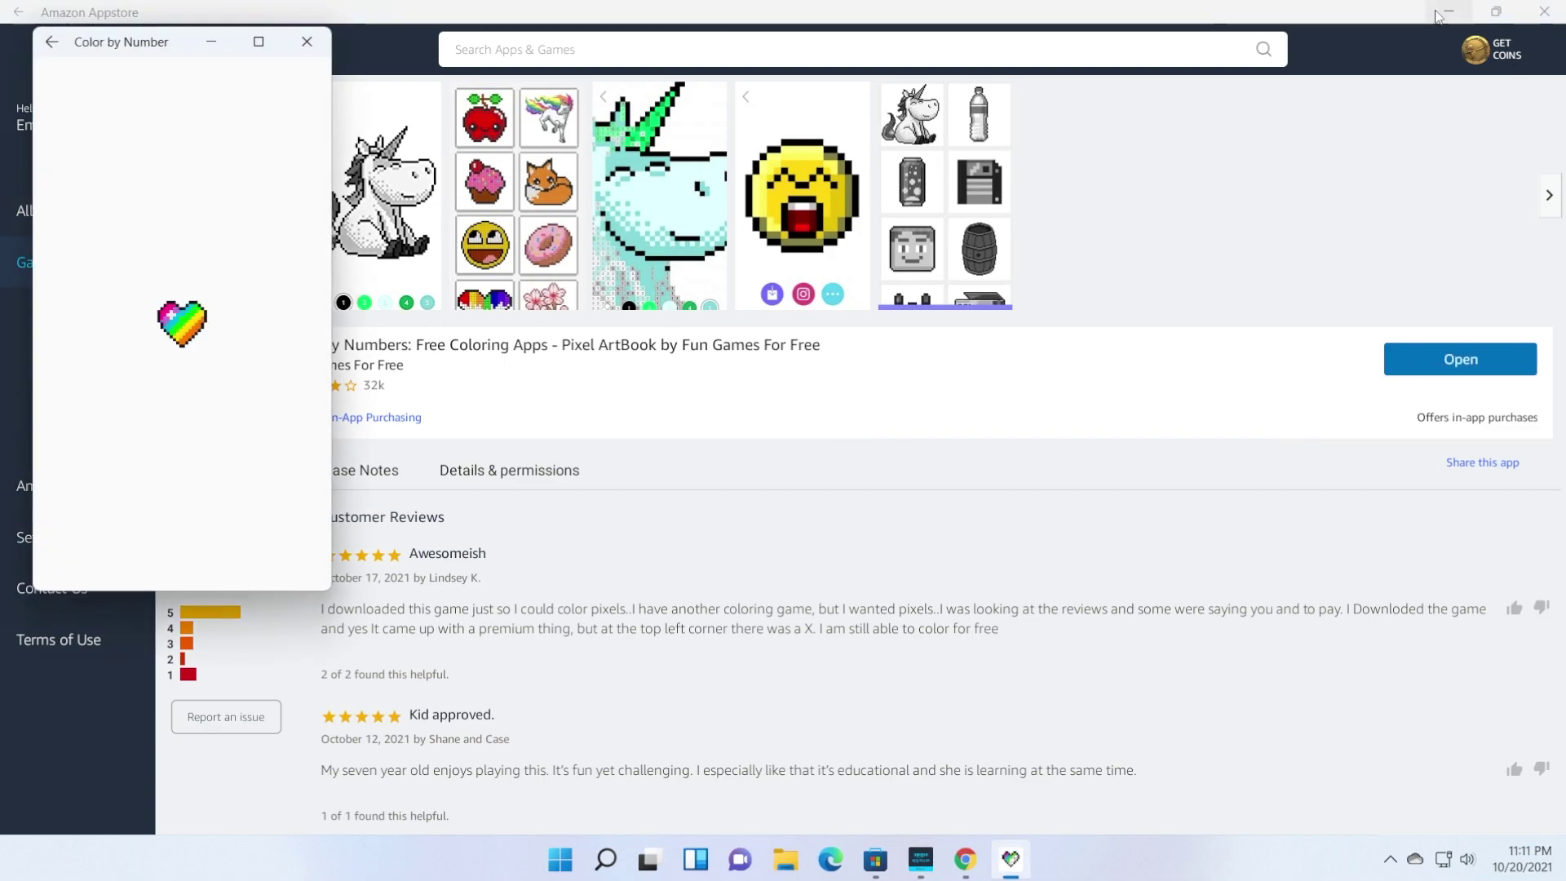
click(1445, 12)
drag(151, 48, 1035, 88)
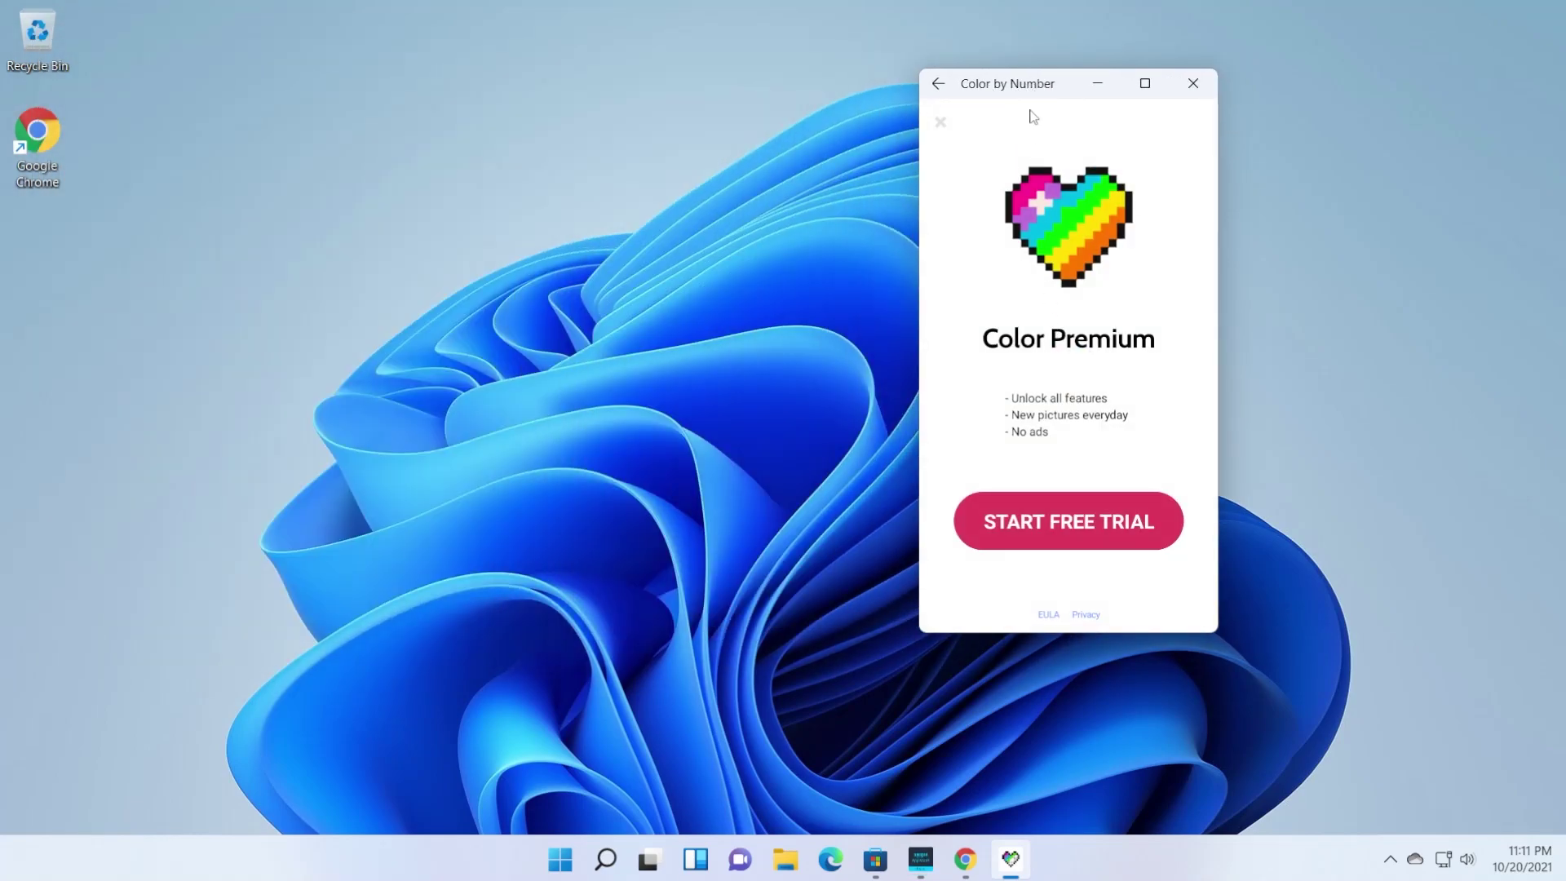
Dismiss the premium offer, glance at Gallery, return to the Library, and nudge the window down.
click(940, 121)
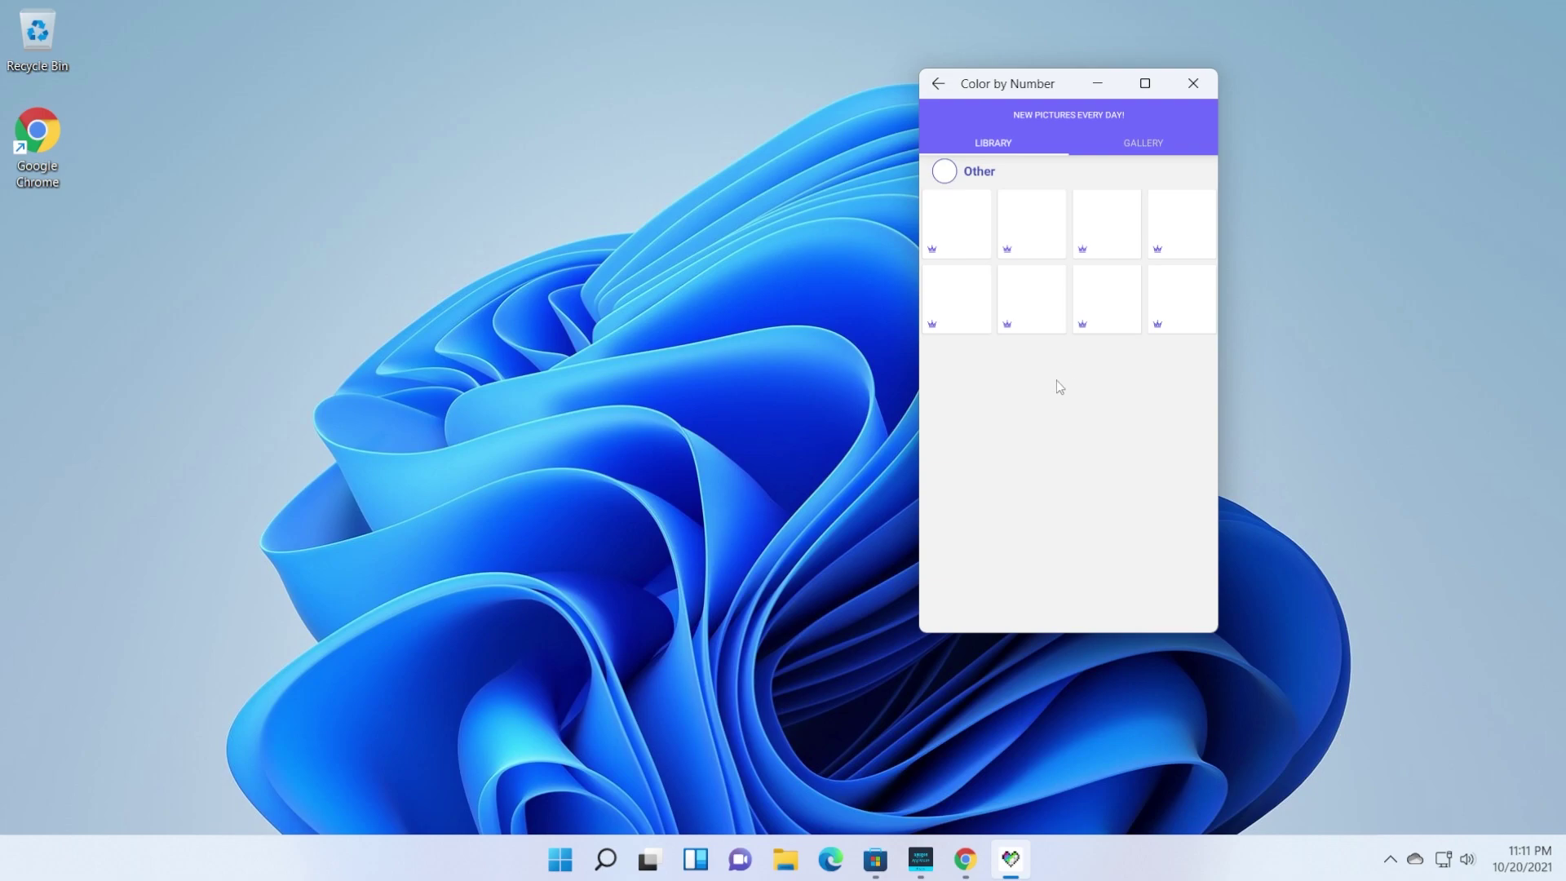
click(1137, 143)
click(1013, 147)
drag(1008, 85, 1016, 119)
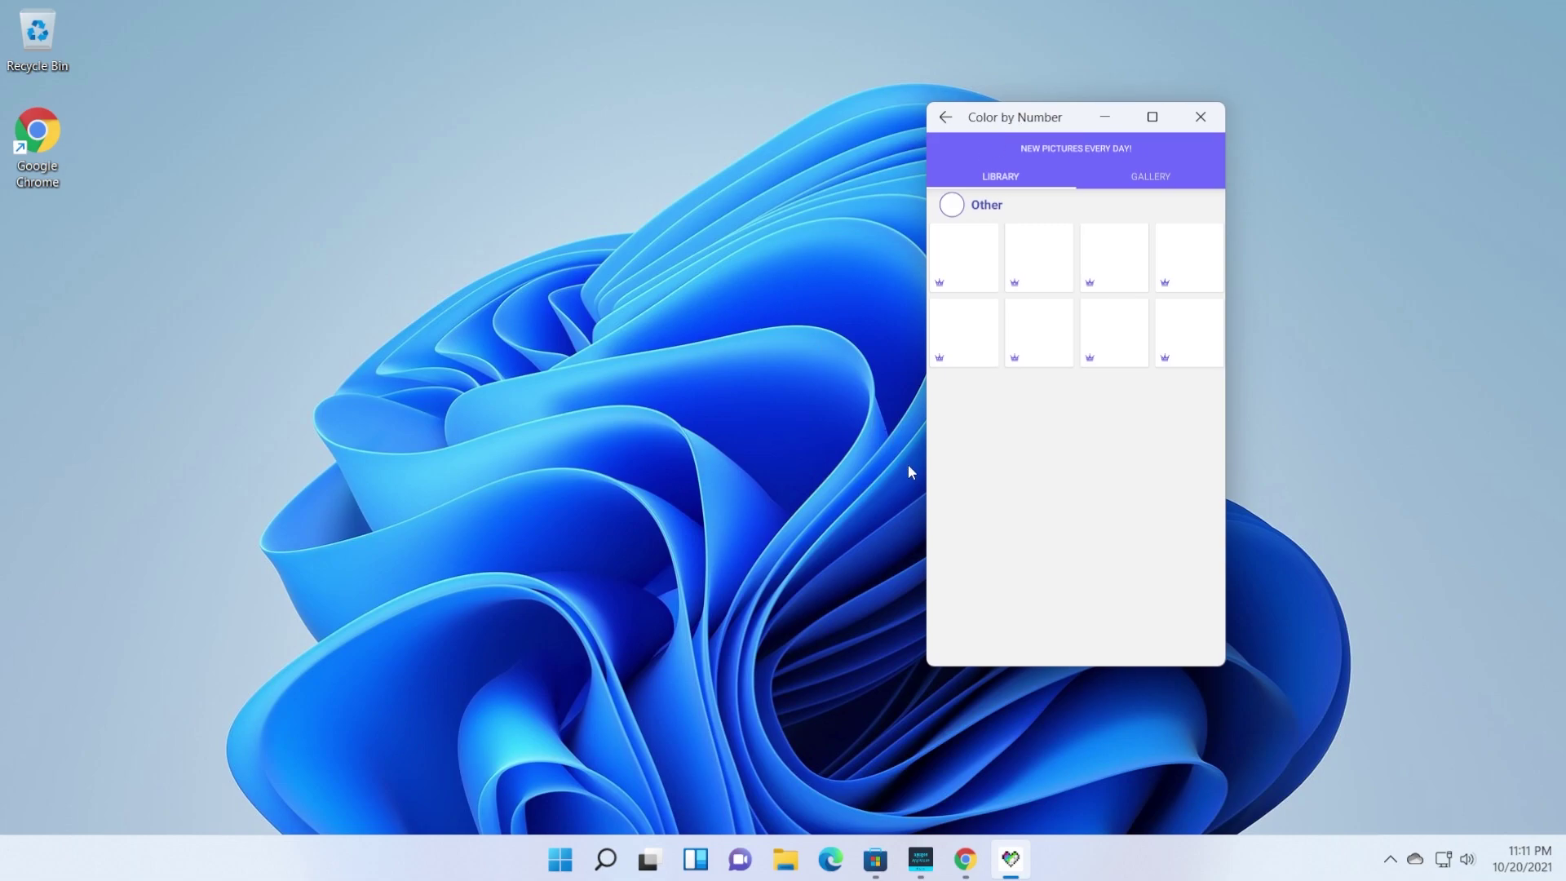
drag(1014, 120, 1015, 146)
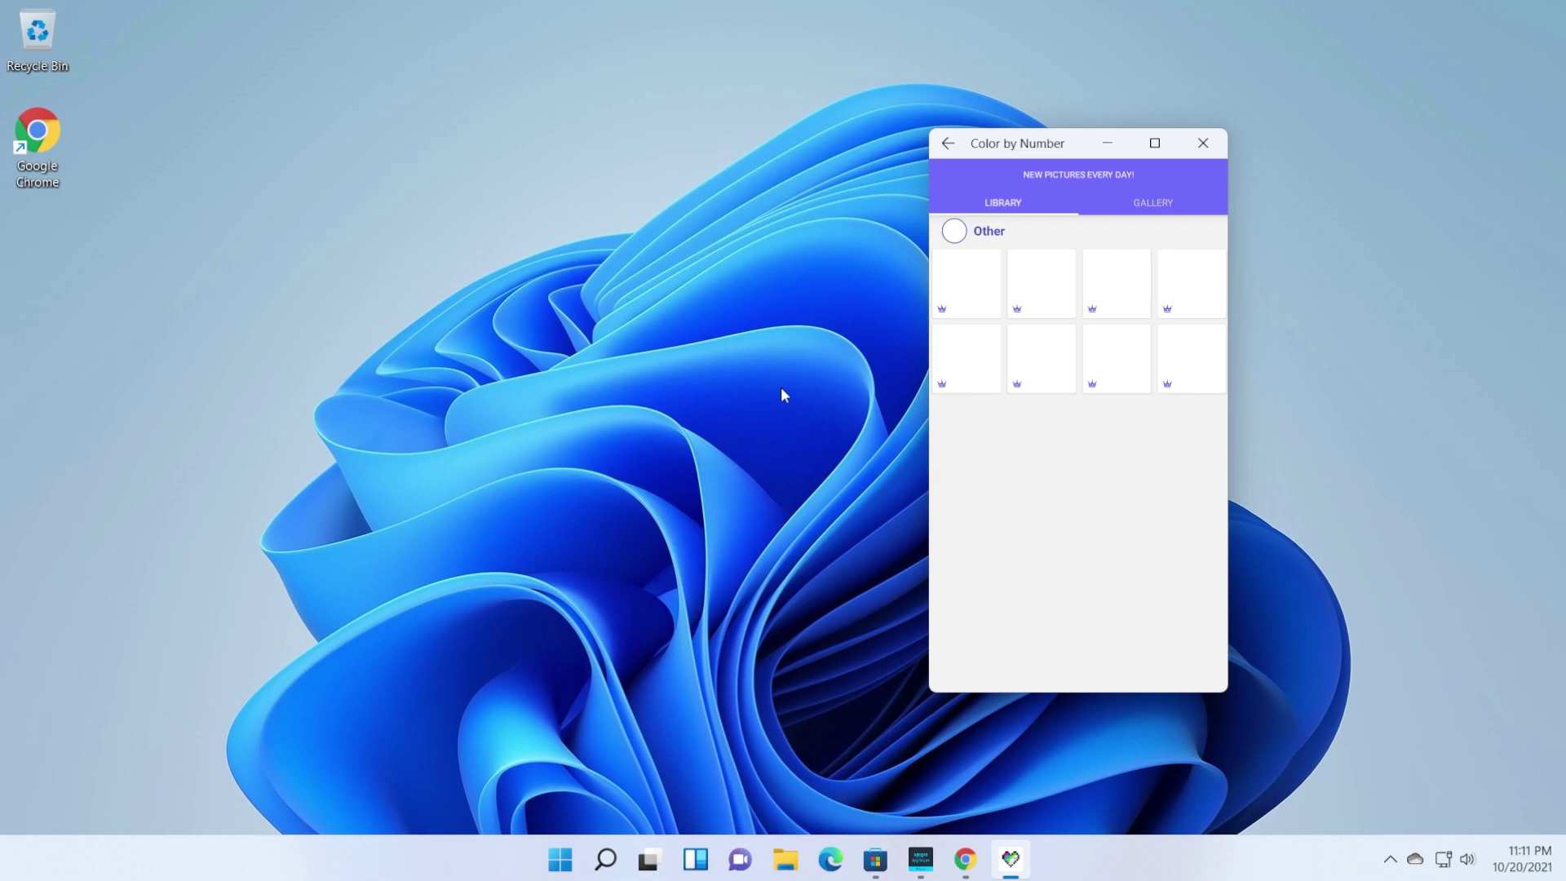
Bring the Amazon Appstore window back to the front, showing the installed Color by Numbers listing.
click(921, 859)
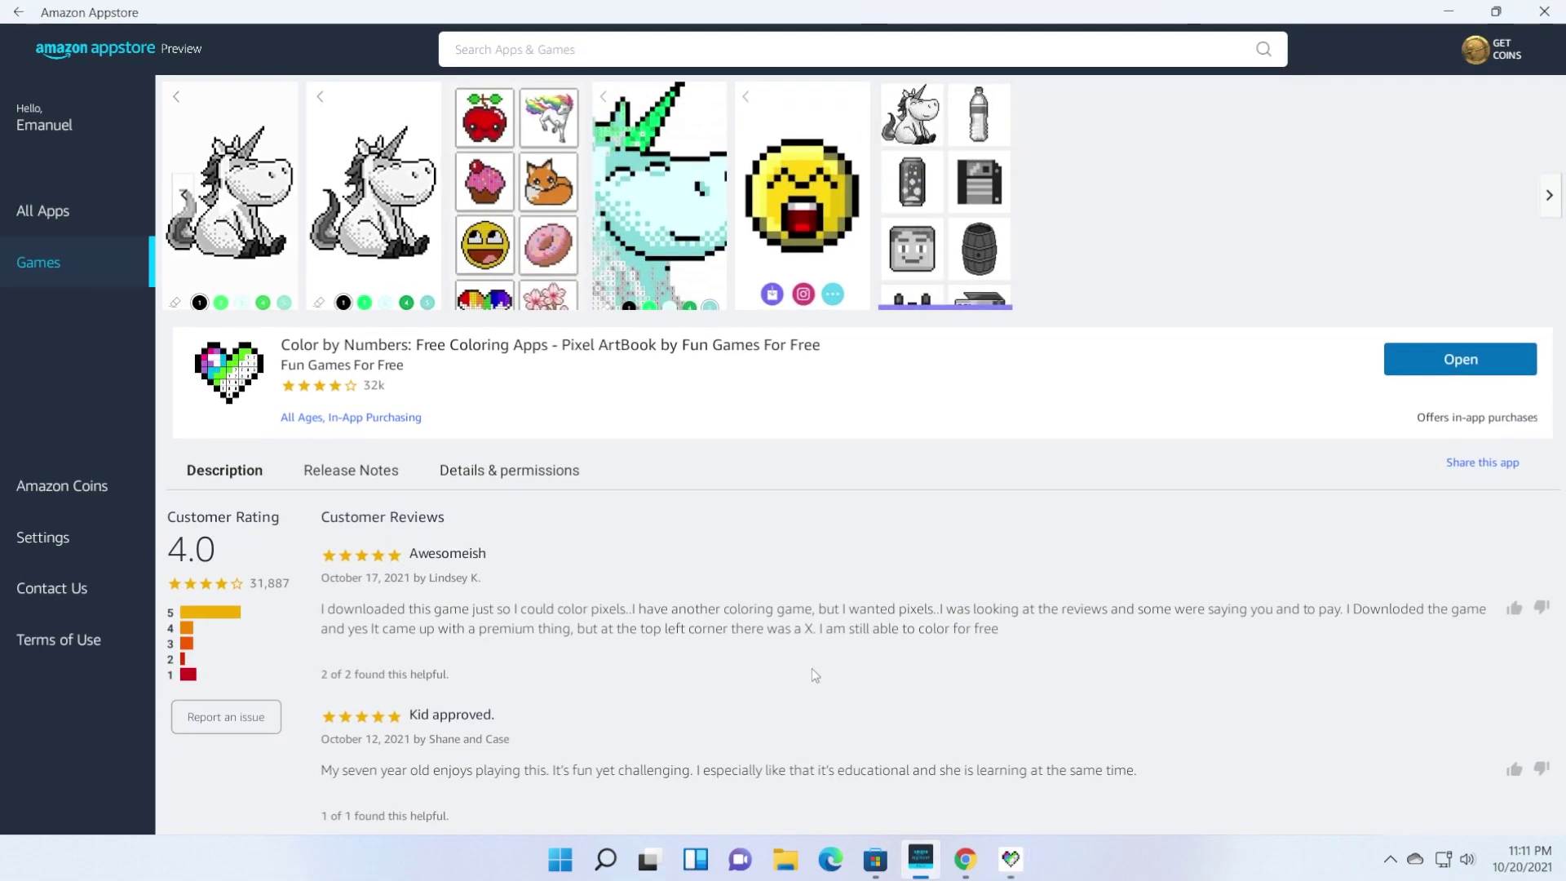